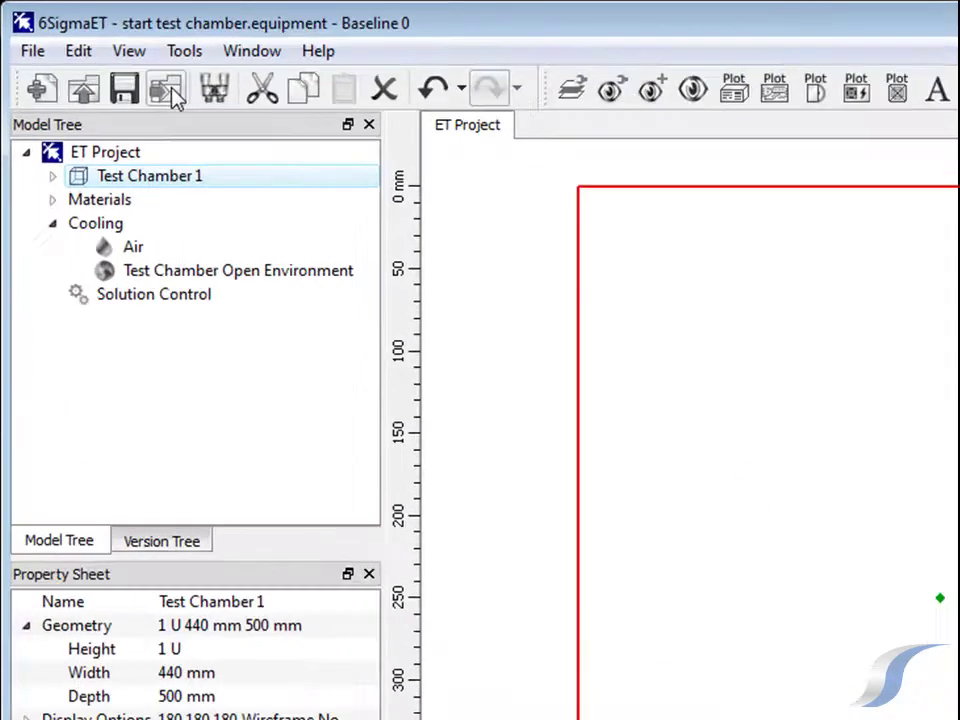
# Import the blade.emn IDF board file to list its components for library mapping
pyautogui.click(105, 57)
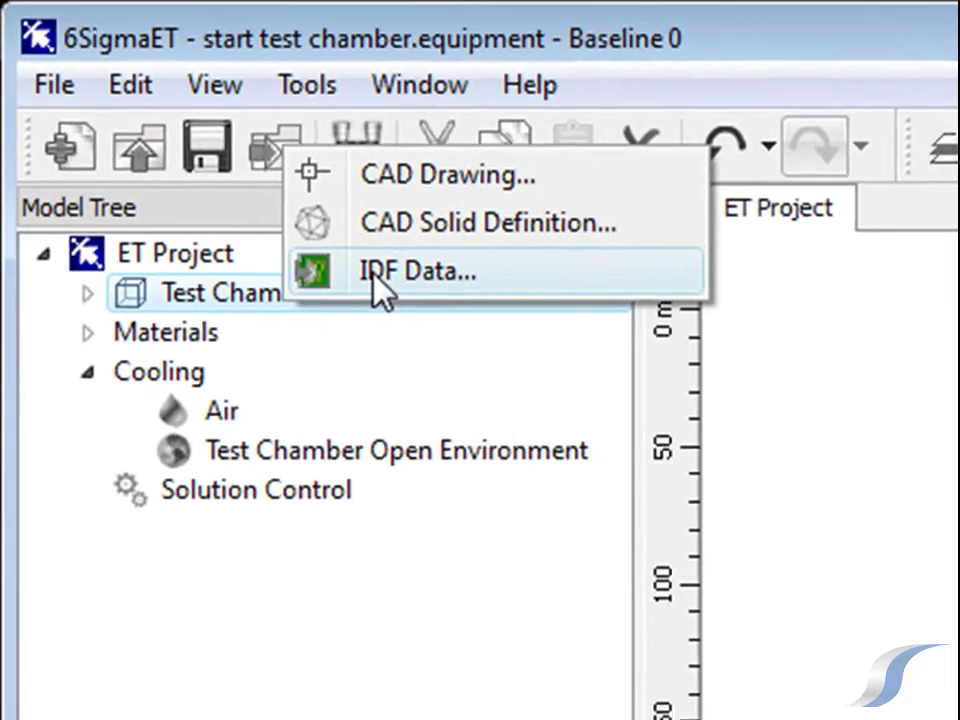
pyautogui.click(410, 305)
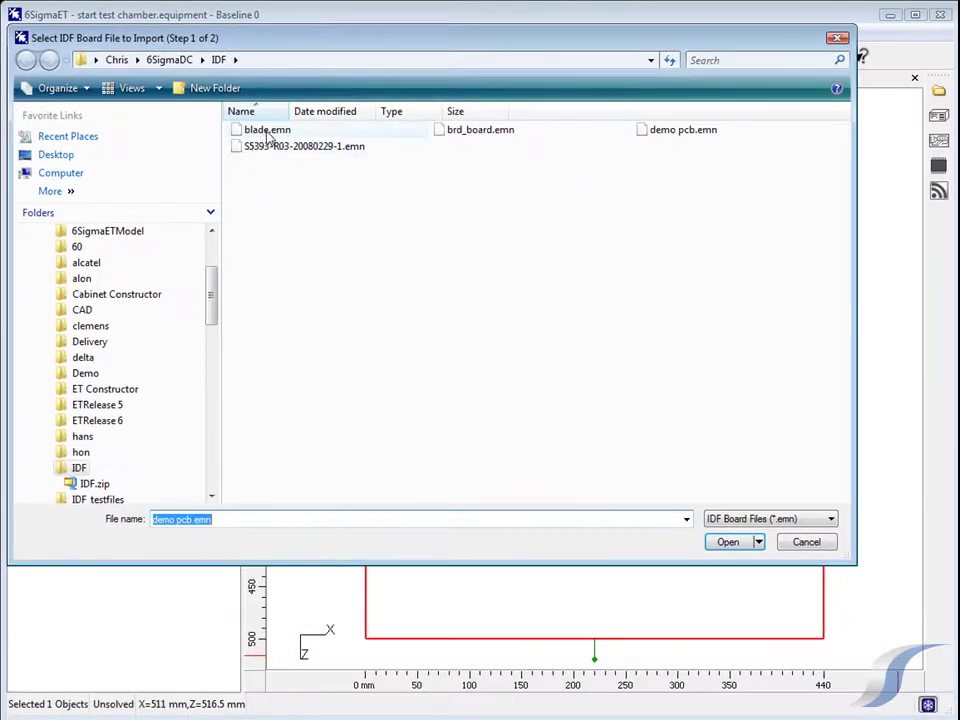
pyautogui.click(268, 131)
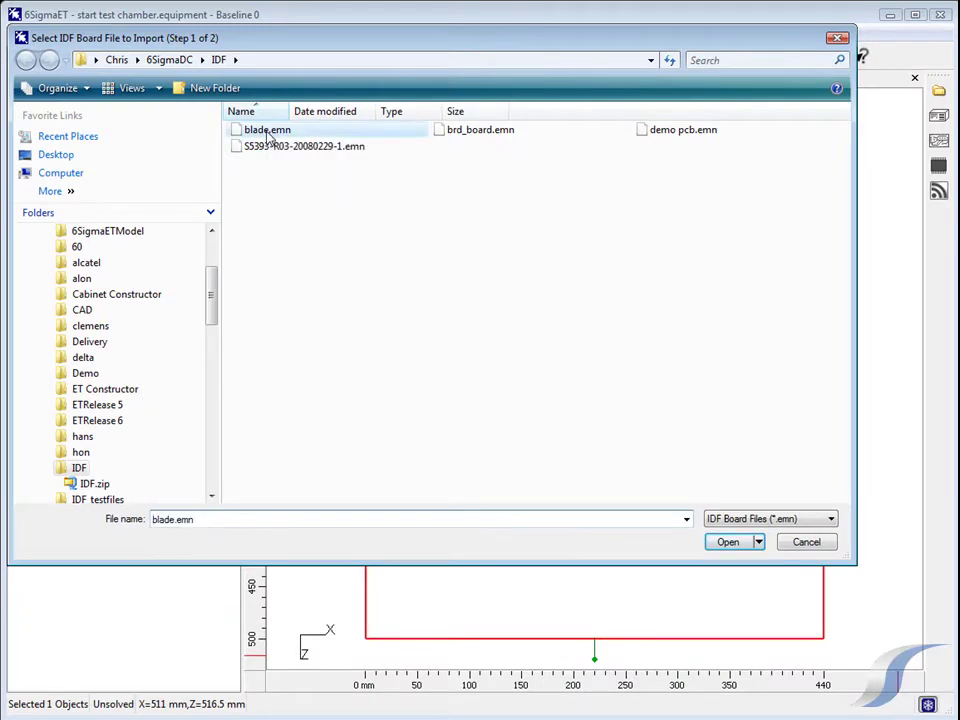
pyautogui.click(728, 542)
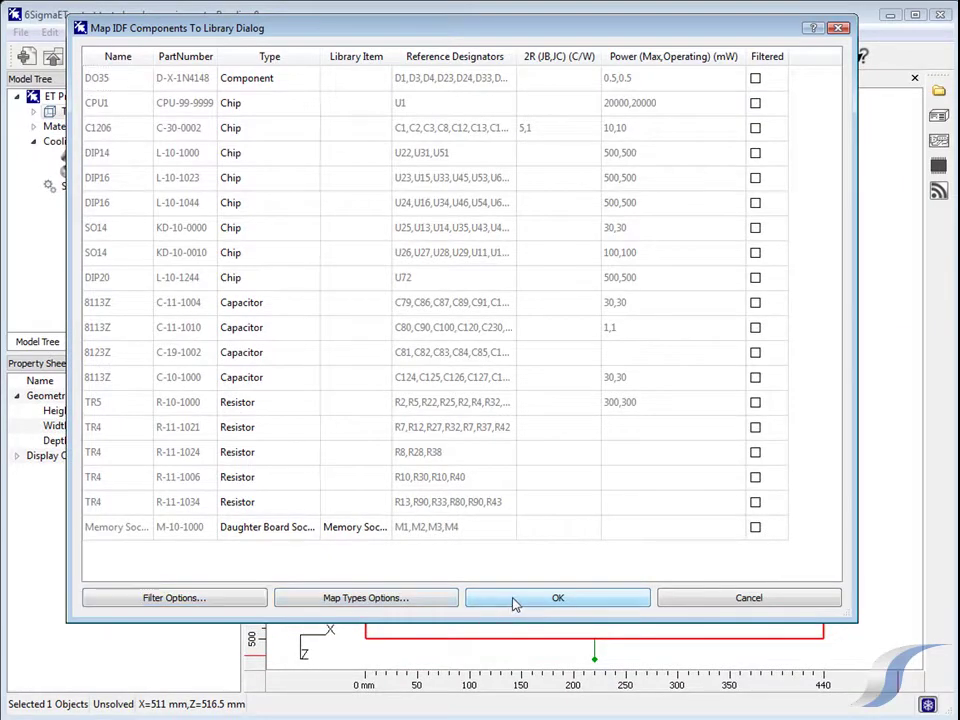
# Accept the component mapping and resize the test chamber to 200 mm wide by 400 mm deep
pyautogui.click(513, 601)
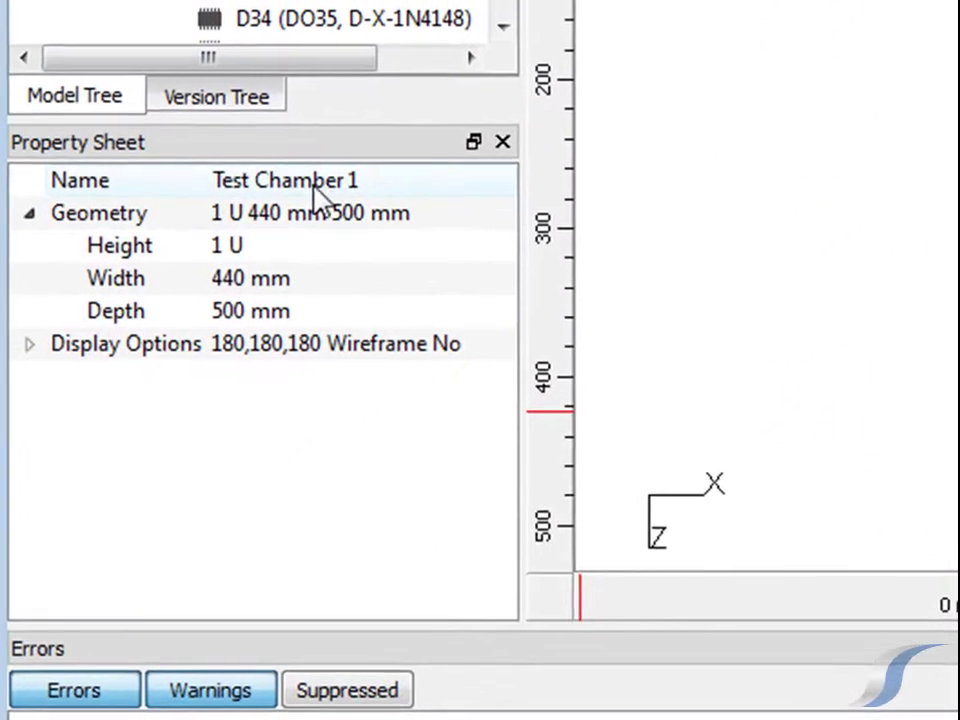
pyautogui.click(253, 278)
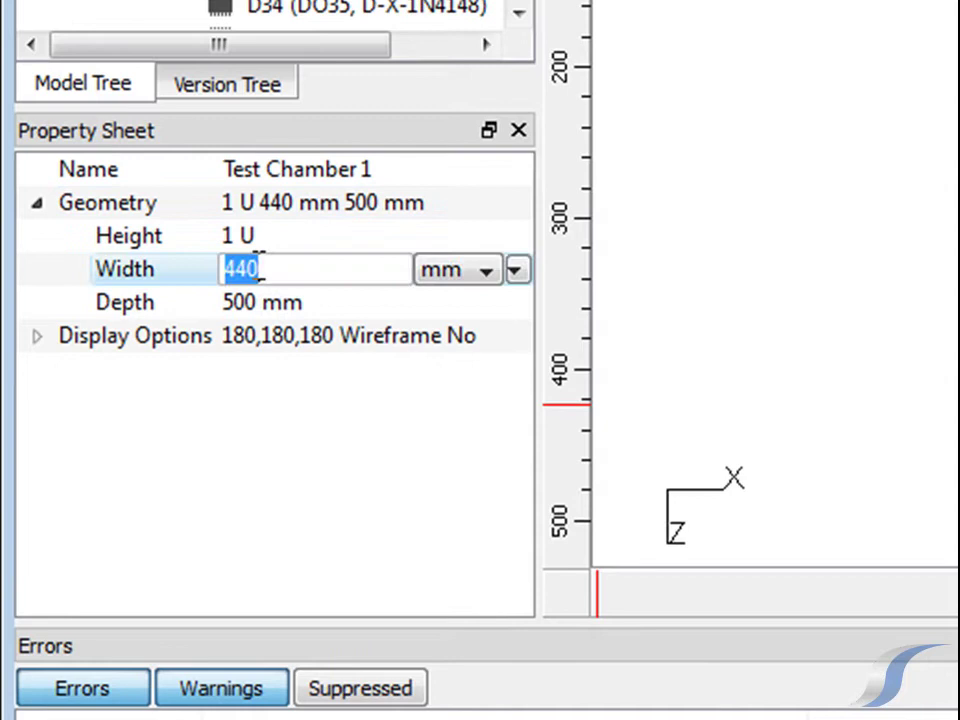
pyautogui.write('200')
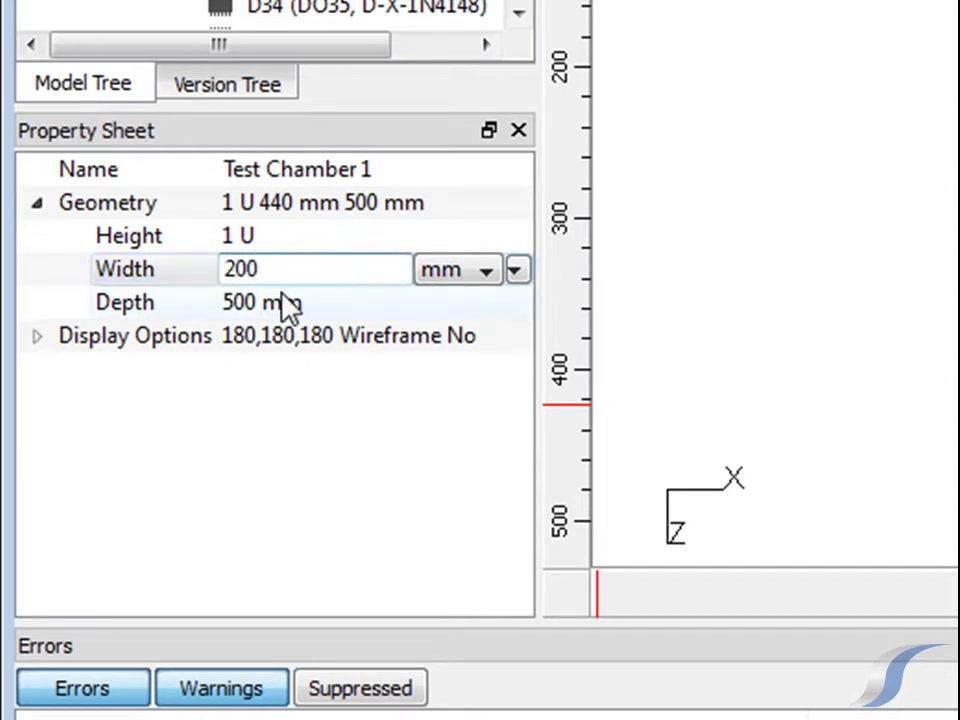
pyautogui.click(267, 302)
pyautogui.write('40')
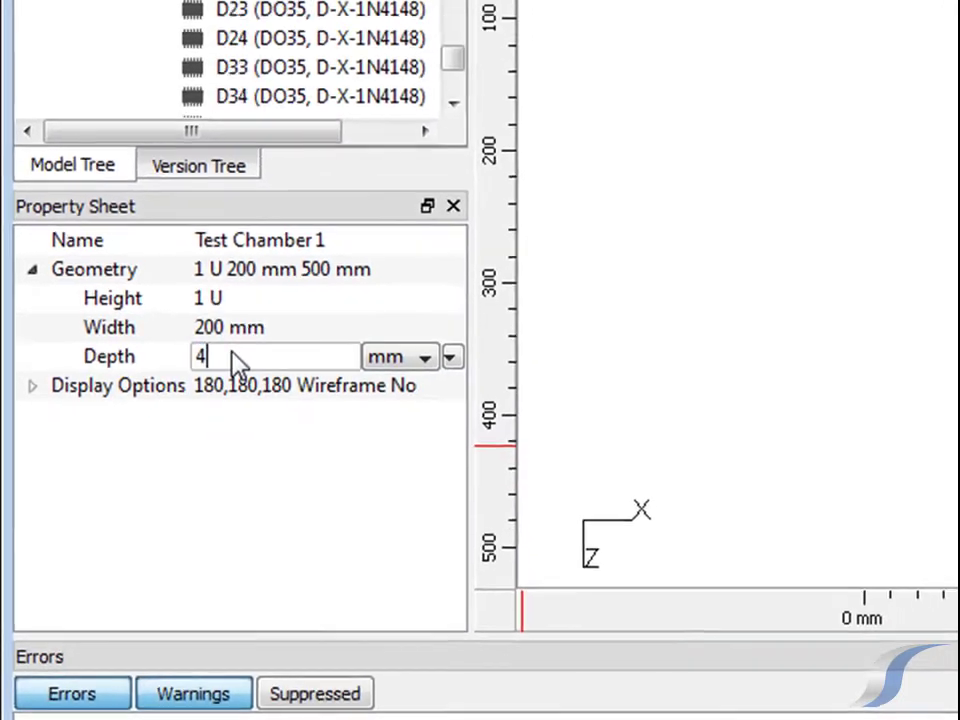
pyautogui.write('0')
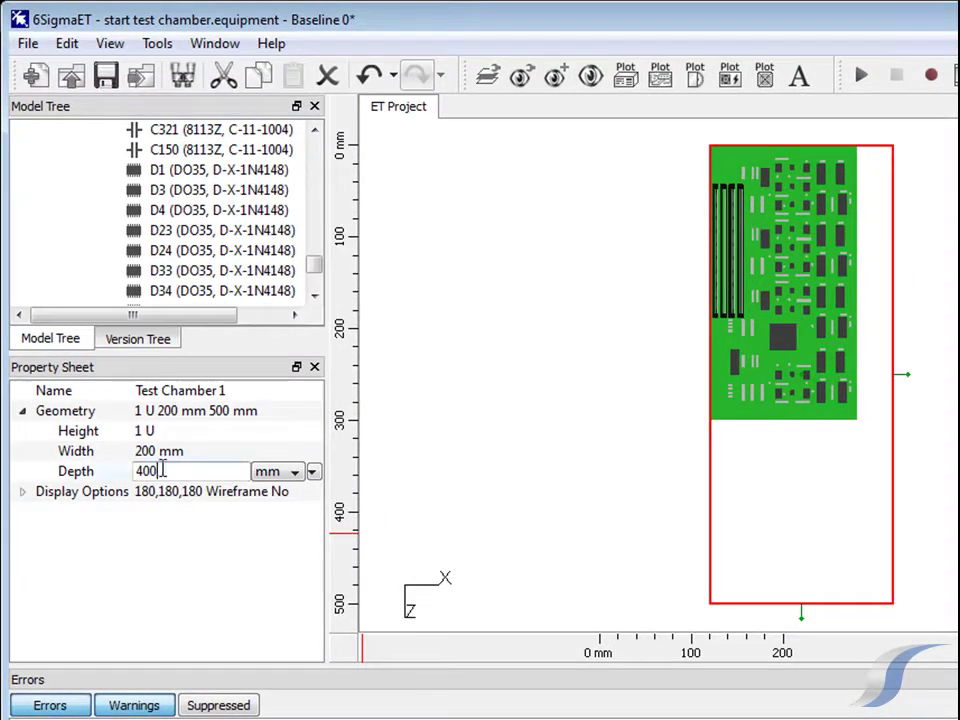
pyautogui.press('Return')
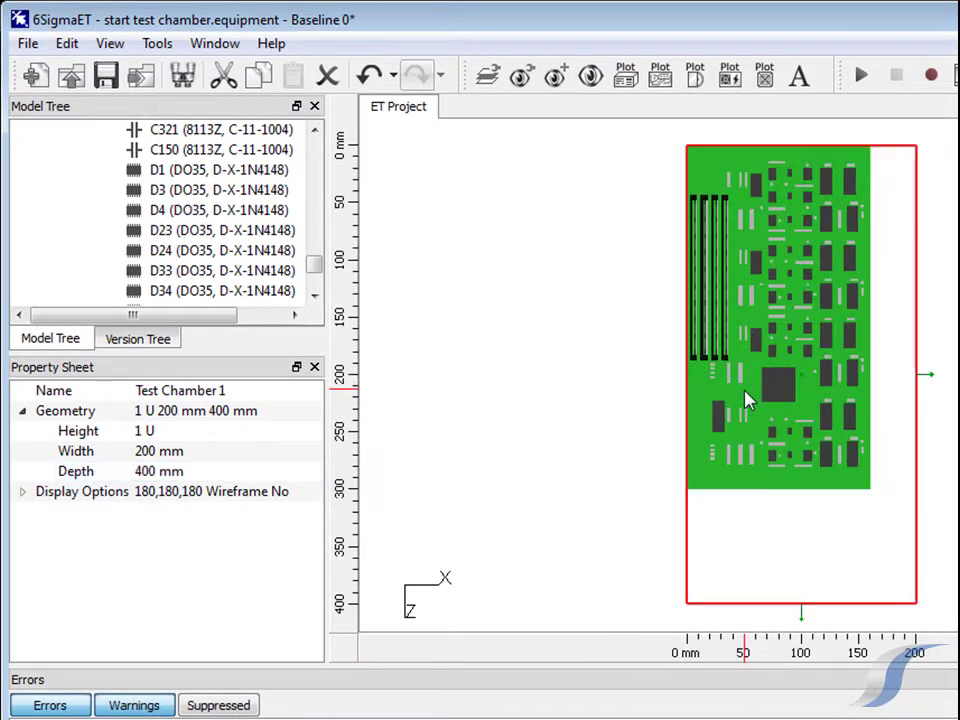
pyautogui.click(746, 398)
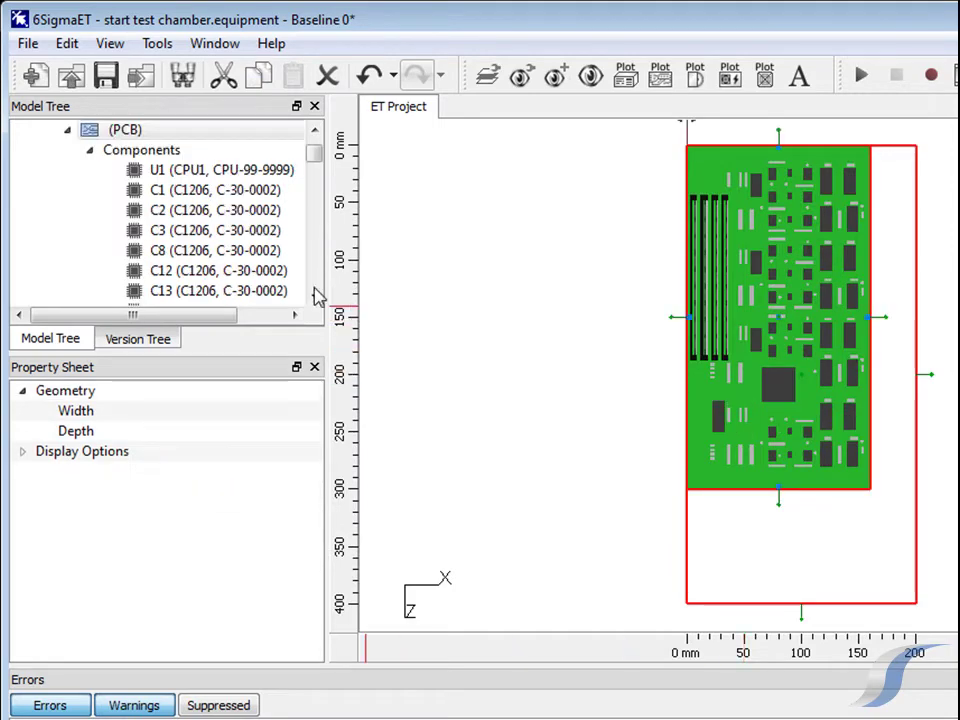
# Align the PCB to the chamber centre along both X and Z
pyautogui.click(67, 44)
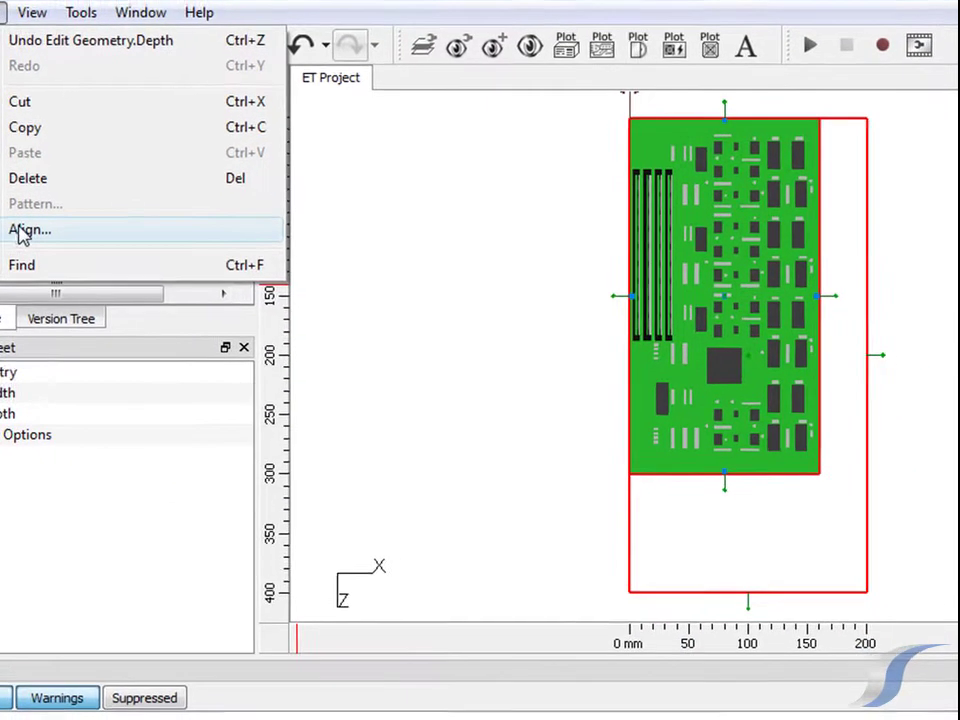
pyautogui.click(100, 255)
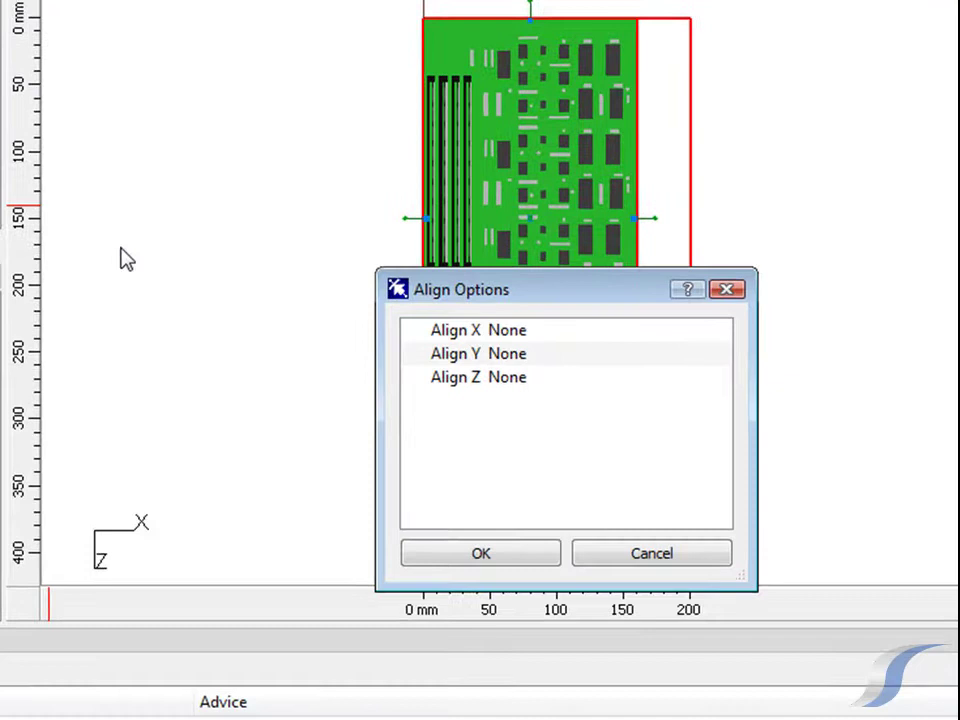
pyautogui.click(513, 333)
pyautogui.click(513, 333)
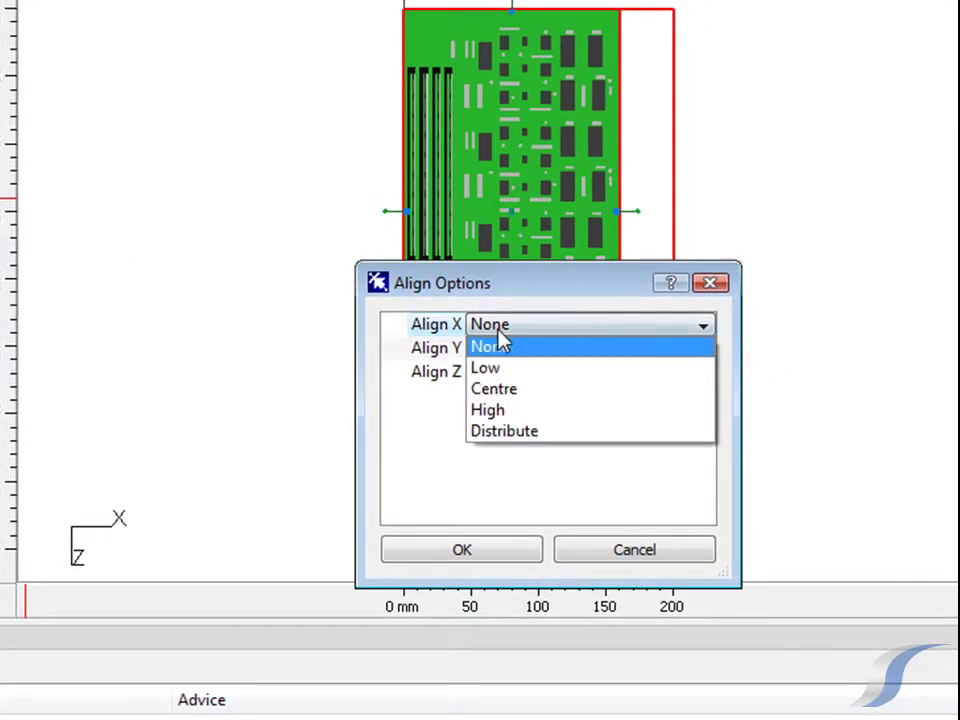
pyautogui.click(500, 389)
pyautogui.click(507, 381)
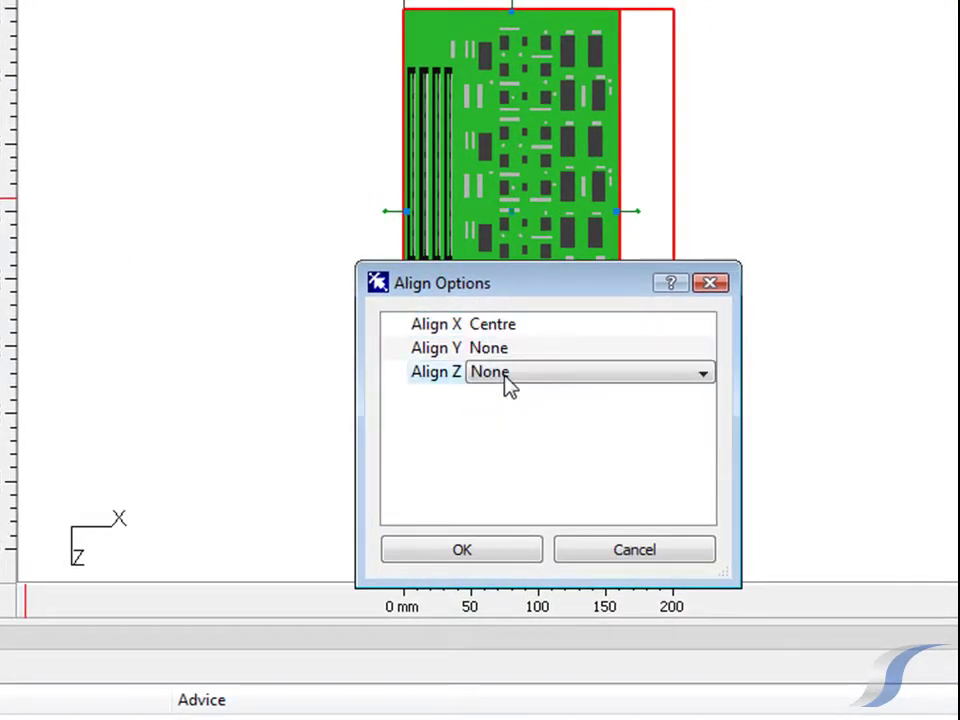
pyautogui.click(507, 378)
pyautogui.click(508, 437)
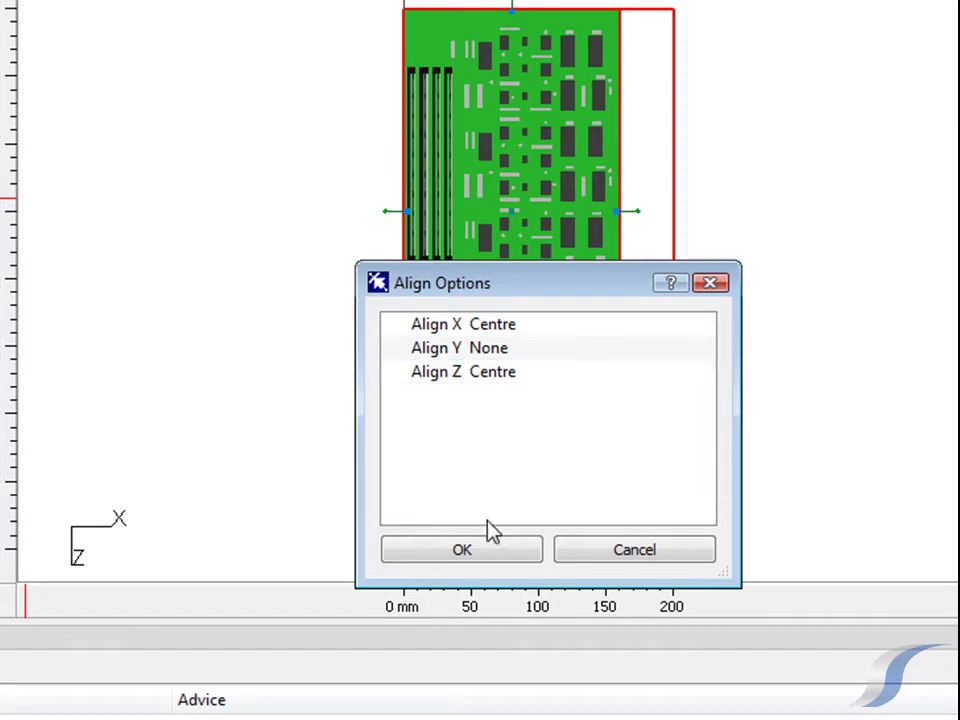
pyautogui.click(474, 549)
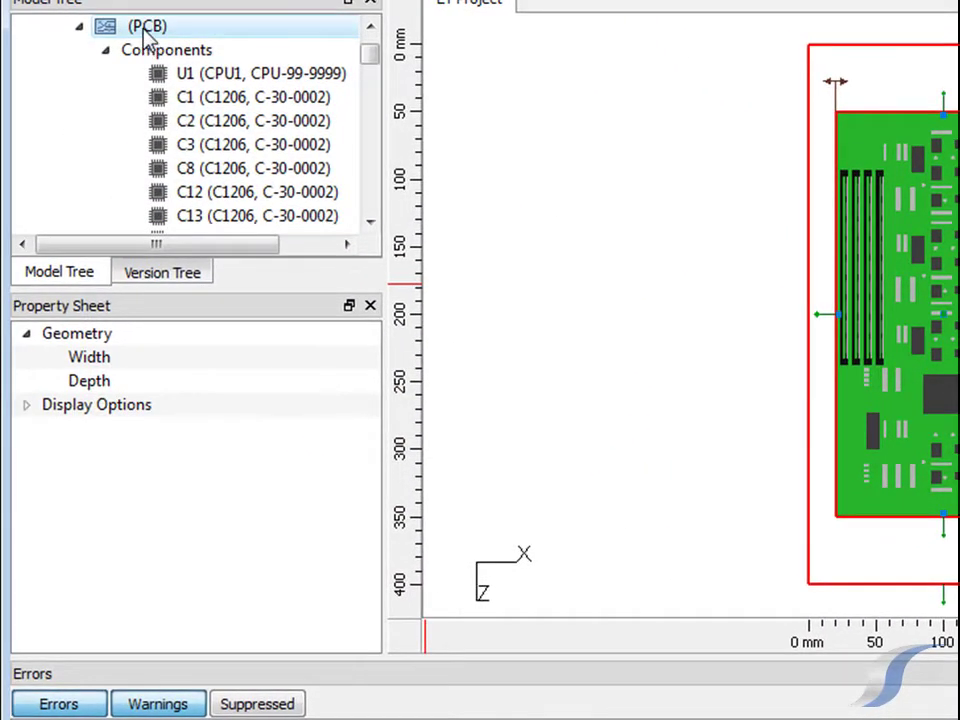
# Enter a Y location of 5 mm for the PCB and close the errors panel
pyautogui.click(147, 30)
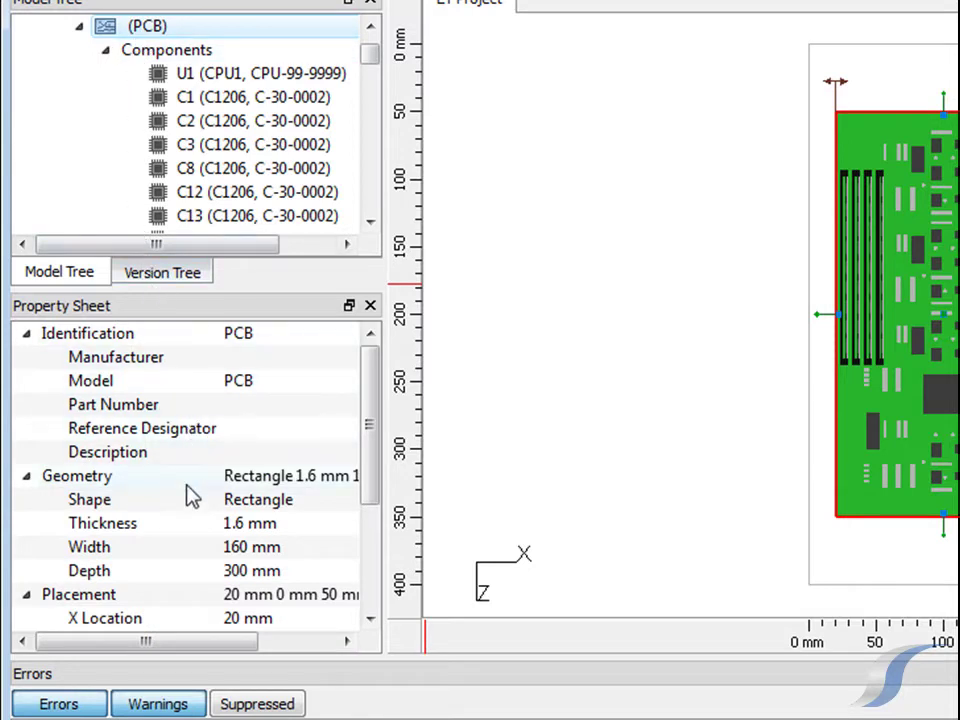
pyautogui.click(370, 619)
pyautogui.click(370, 619)
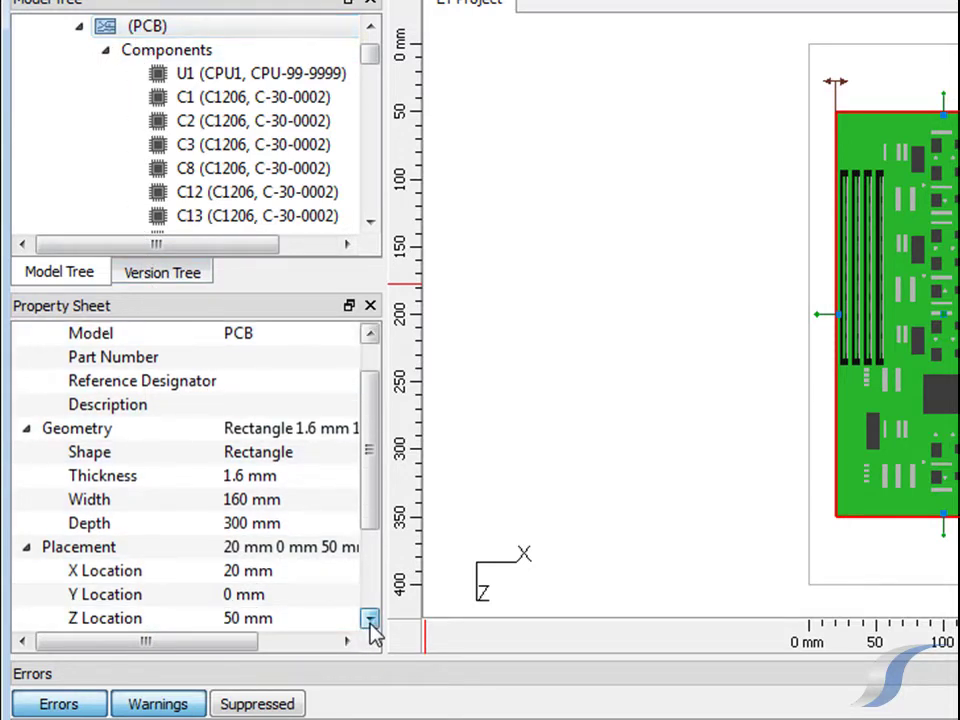
pyautogui.click(370, 619)
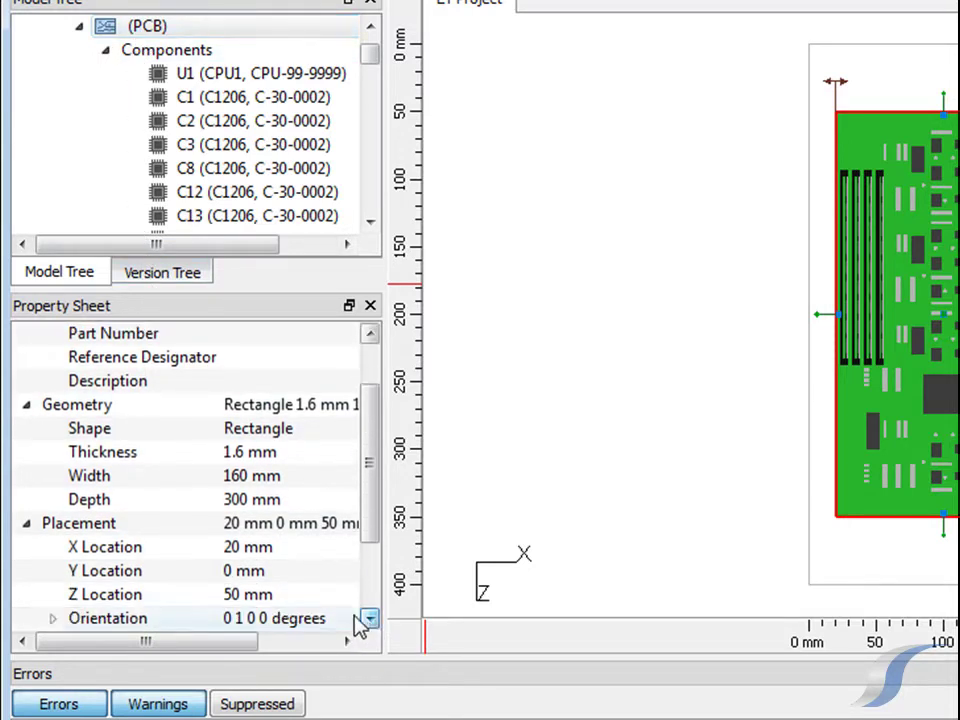
pyautogui.click(233, 571)
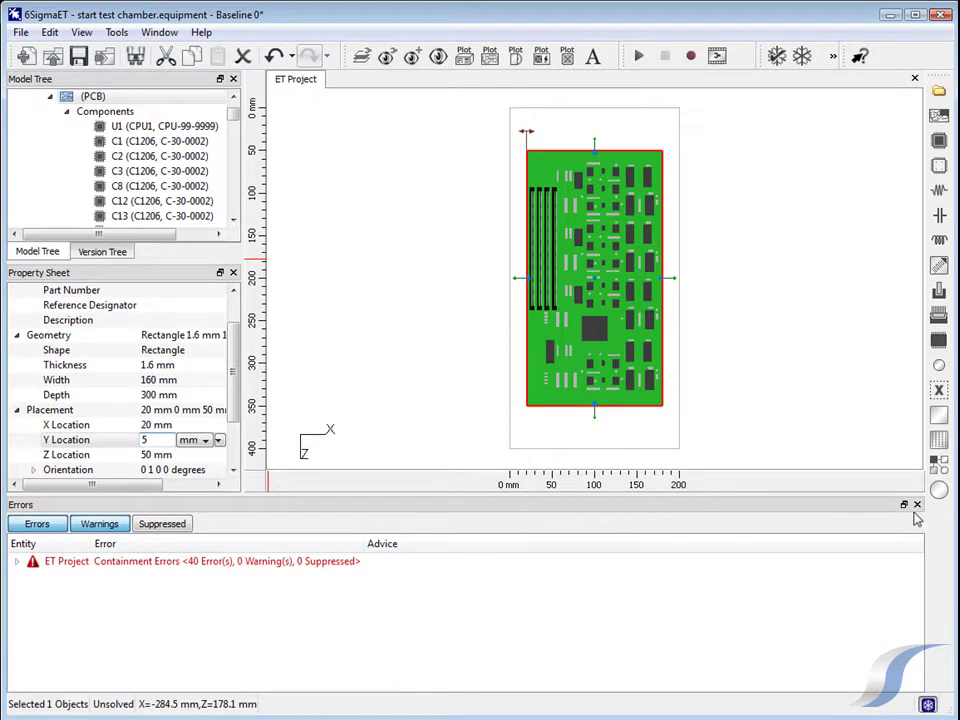
pyautogui.click(917, 505)
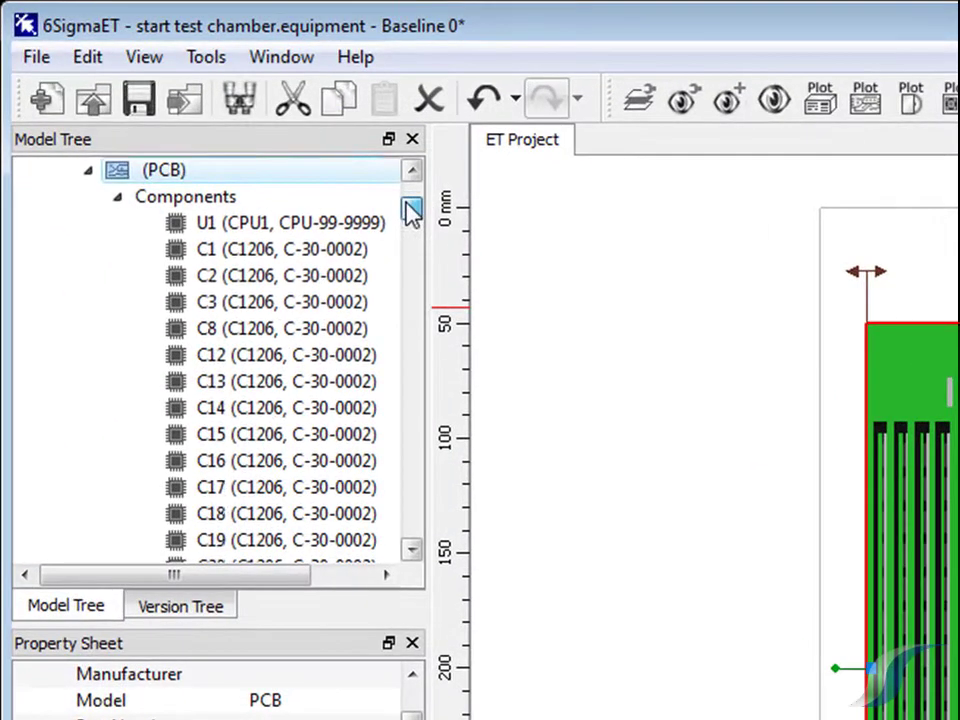
pyautogui.moveTo(234, 117); pyautogui.dragTo(234, 107)
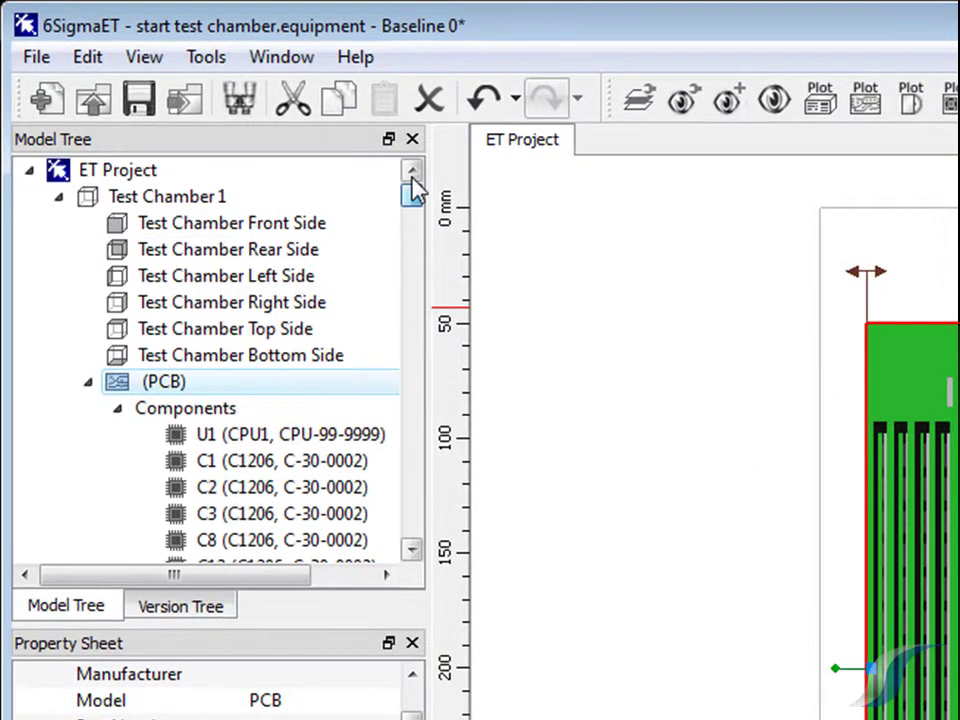
pyautogui.click(283, 236)
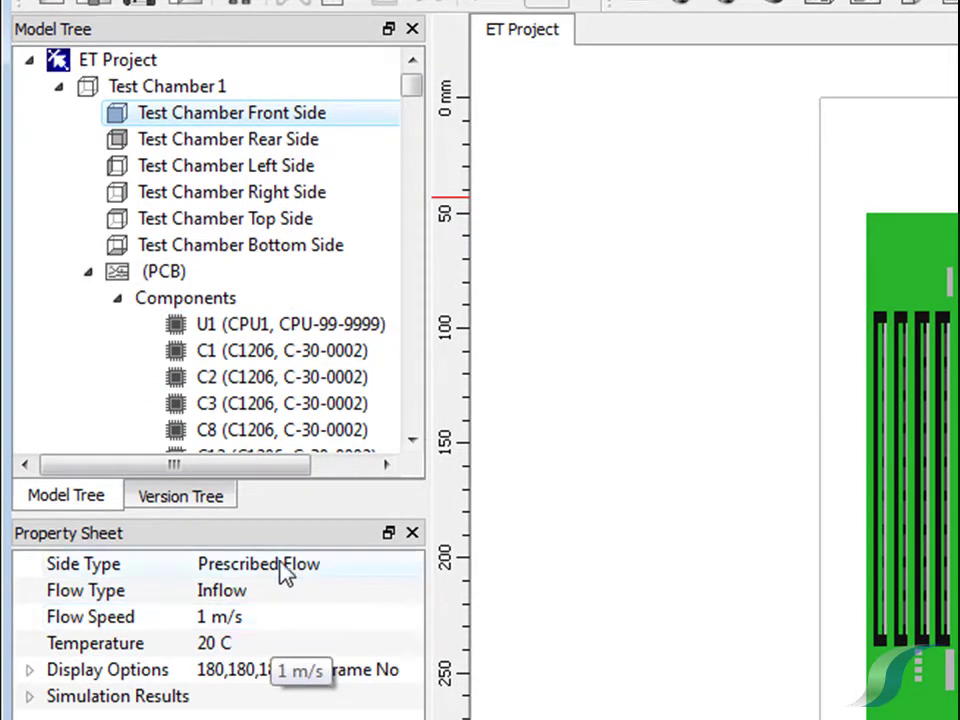
pyautogui.click(308, 152)
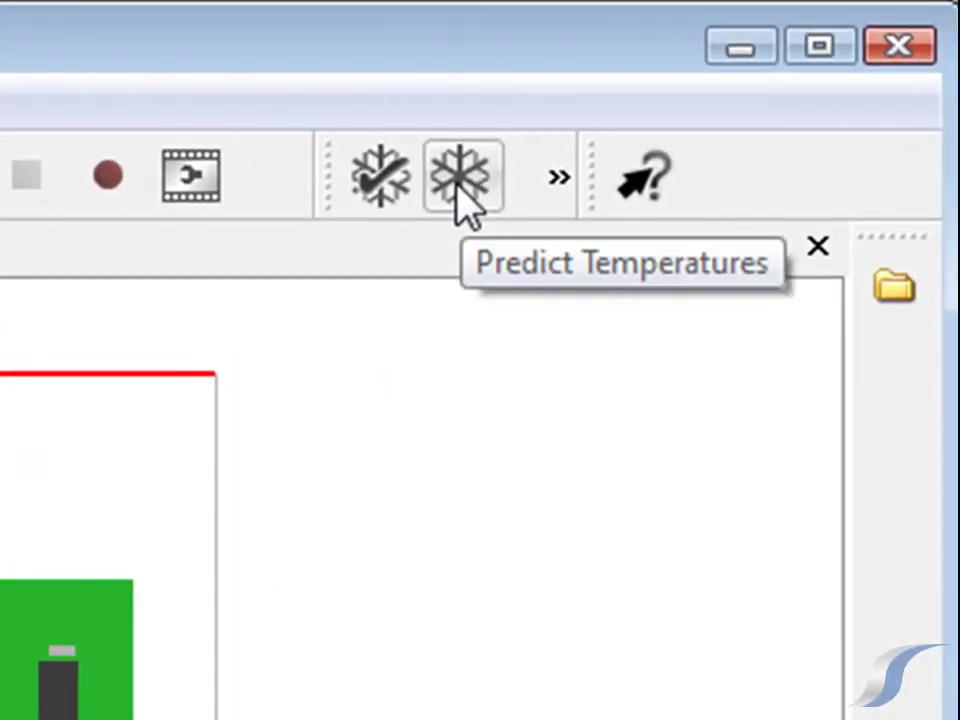
# Run the CFD temperature prediction, check the residuals chart, then close the finished solver window
pyautogui.click(460, 180)
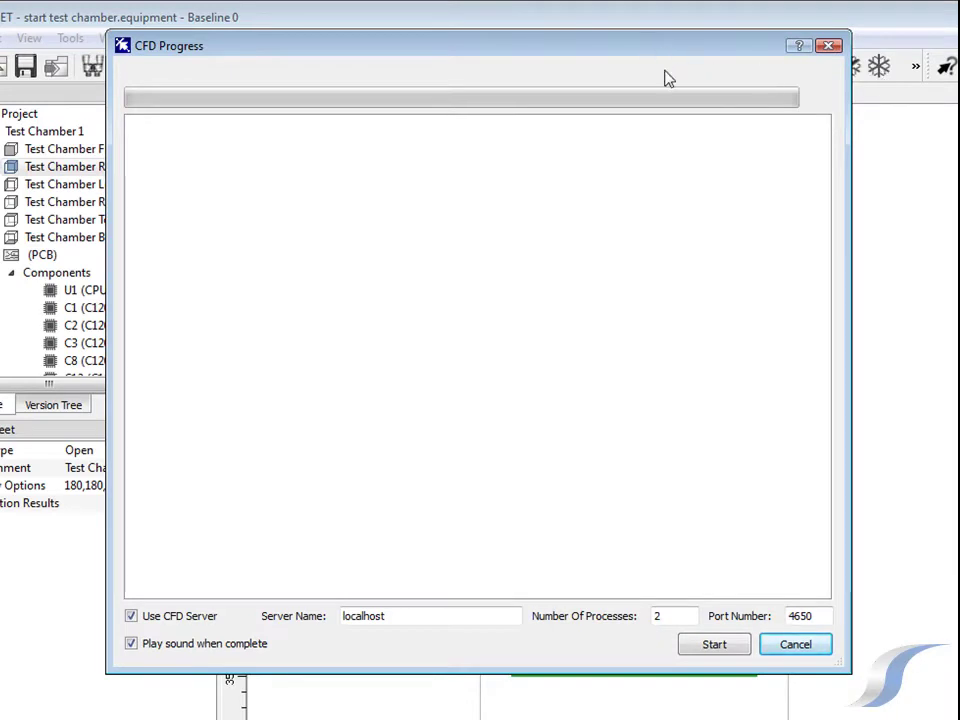
pyautogui.click(721, 650)
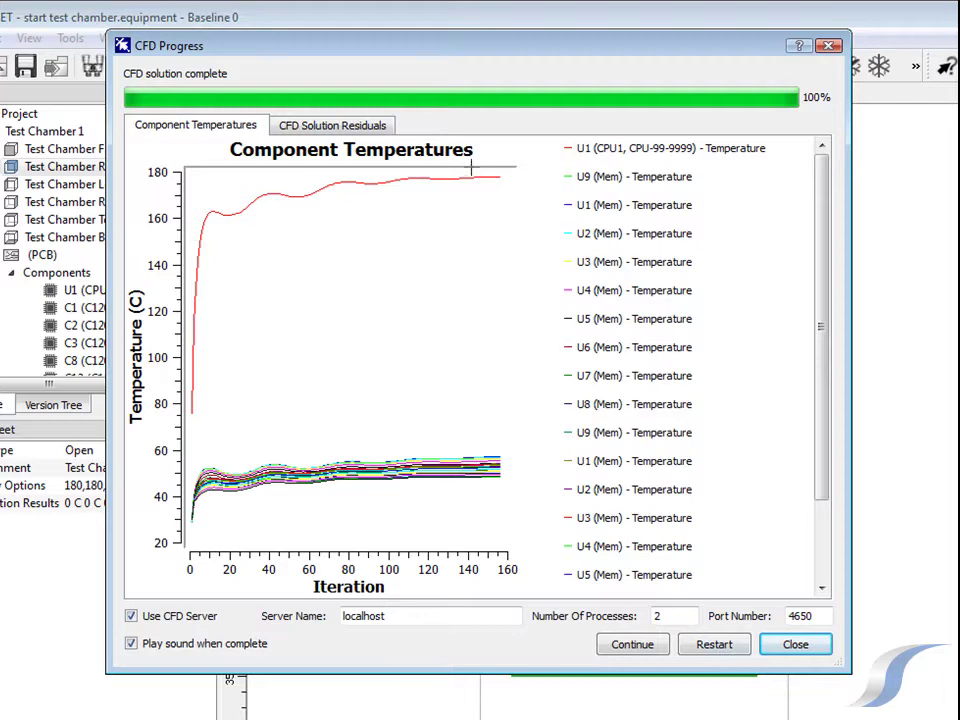
pyautogui.click(374, 126)
pyautogui.click(814, 652)
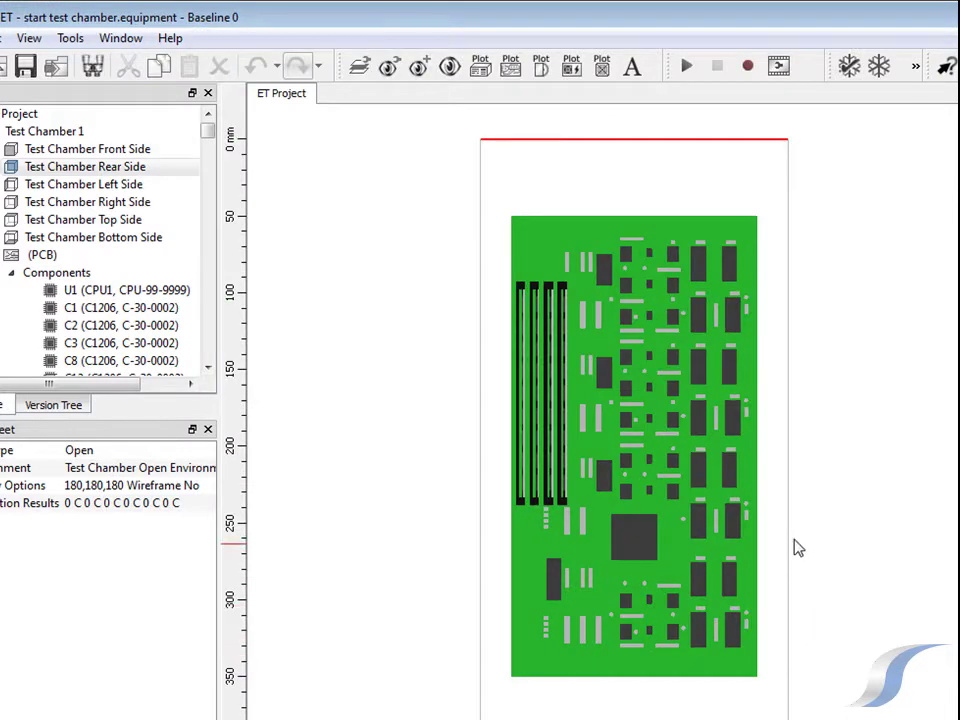
pyautogui.click(511, 70)
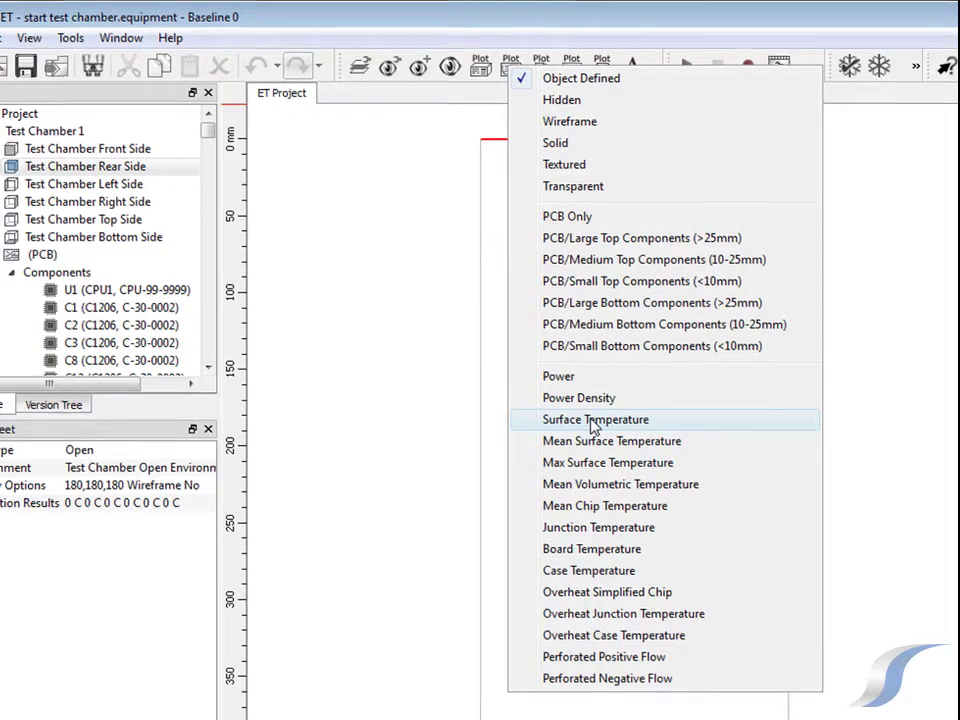
pyautogui.click(592, 424)
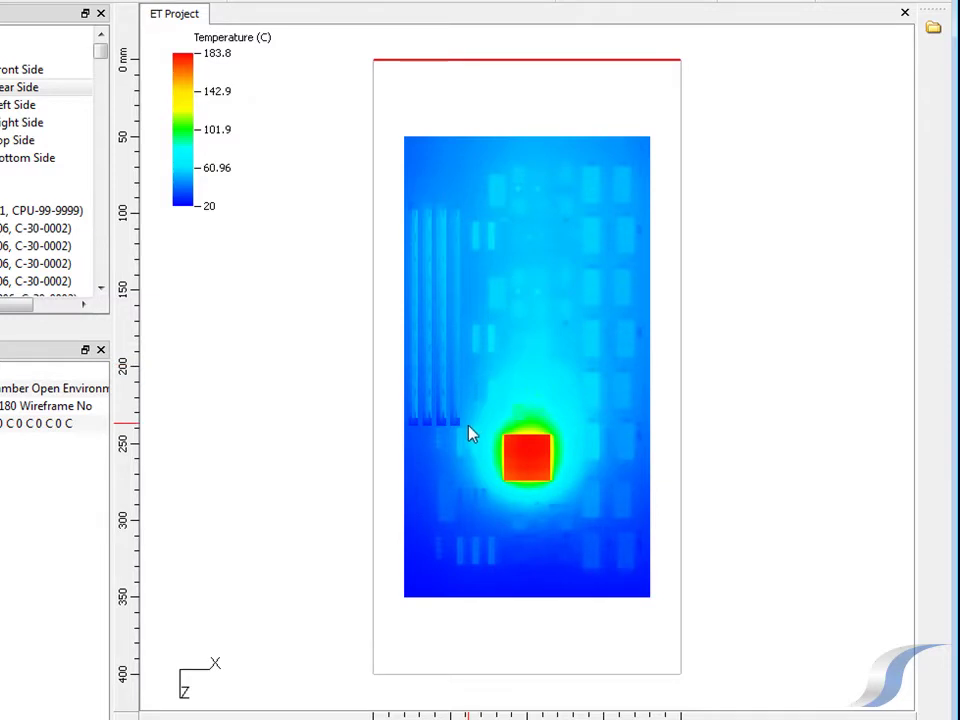
pyautogui.moveTo(470, 433); pyautogui.dragTo(383, 292, button='middle')
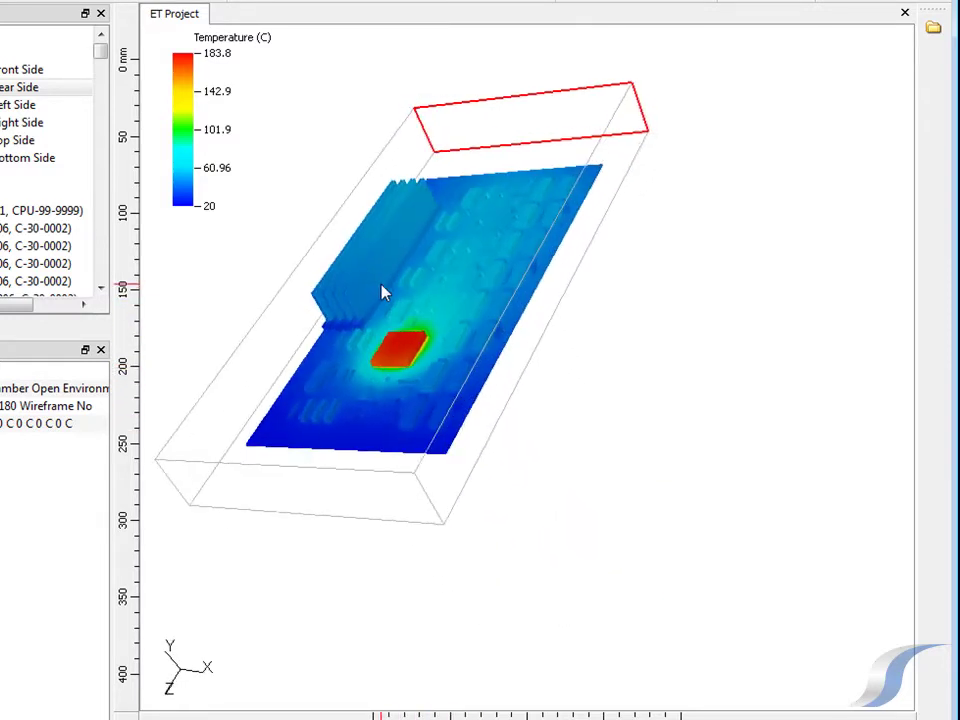
pyautogui.scroll(5, 424, 281)
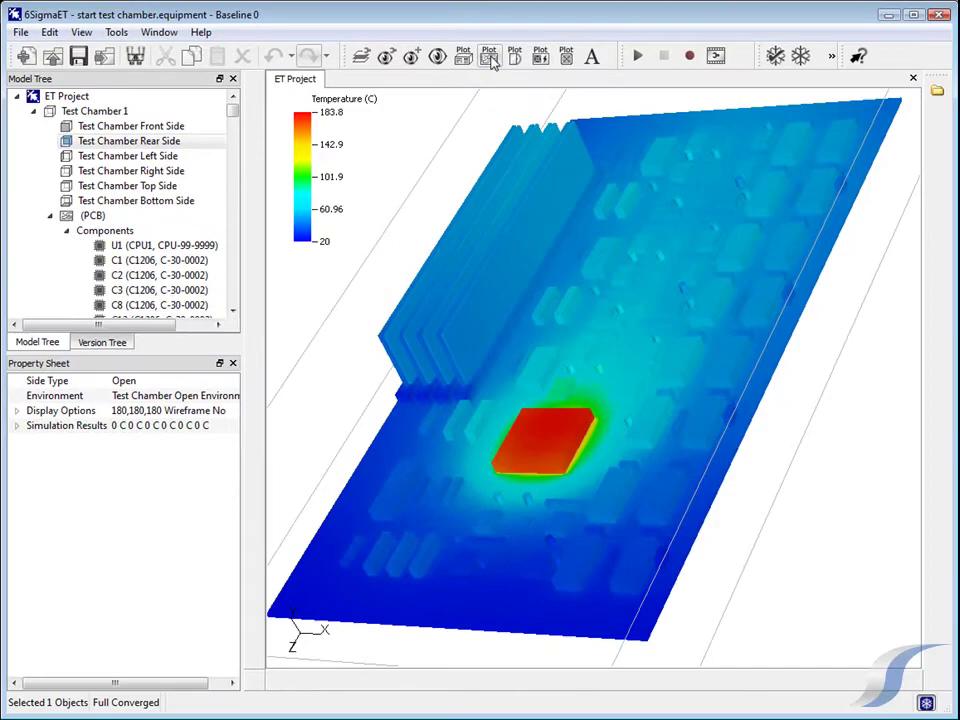
pyautogui.click(492, 57)
pyautogui.click(548, 68)
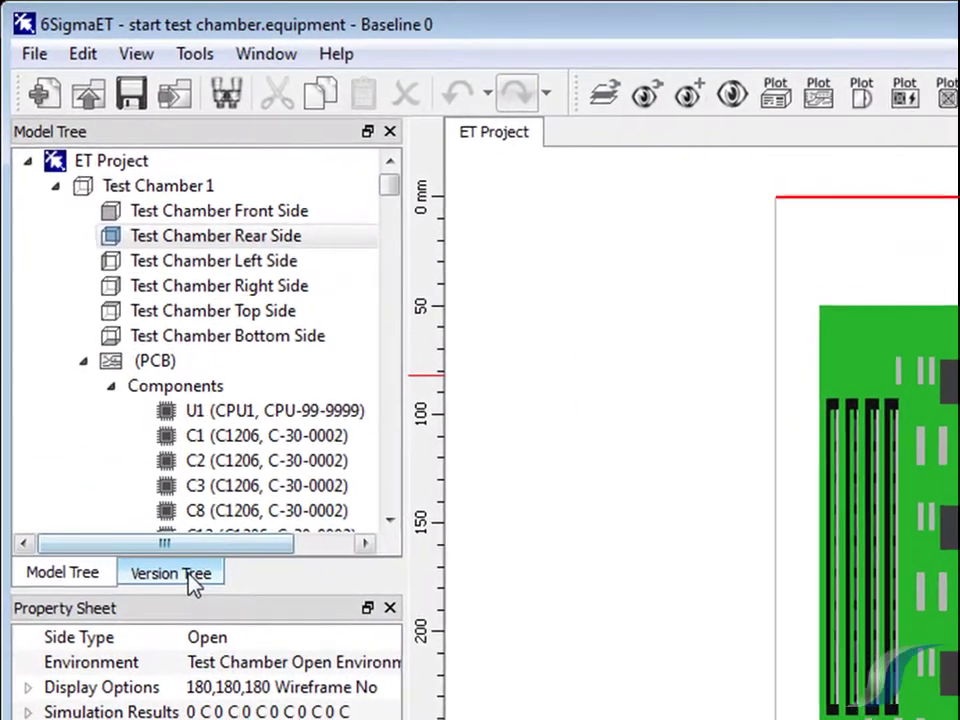
# Branch a new model version labelled 'cpu heatsink' from Baseline 0
pyautogui.click(190, 578)
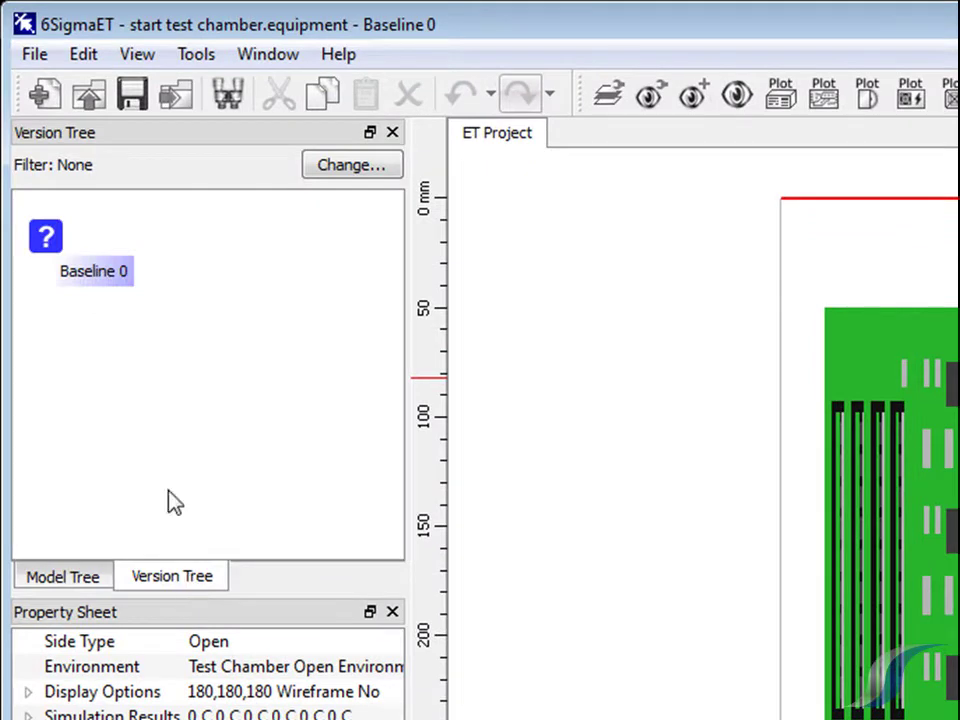
pyautogui.rightClick(46, 240)
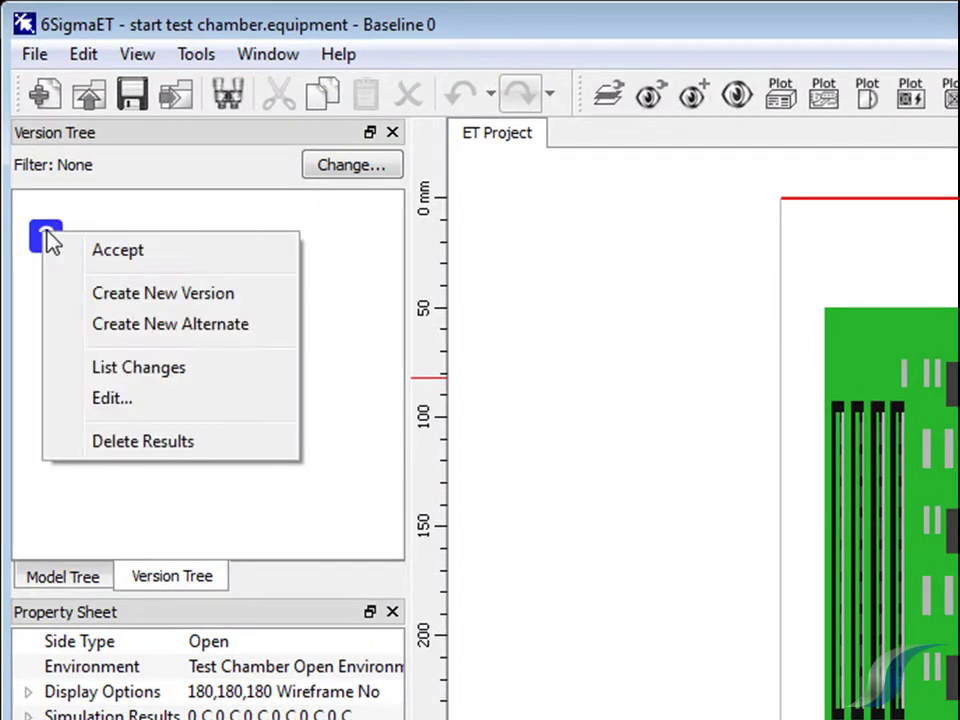
pyautogui.click(118, 294)
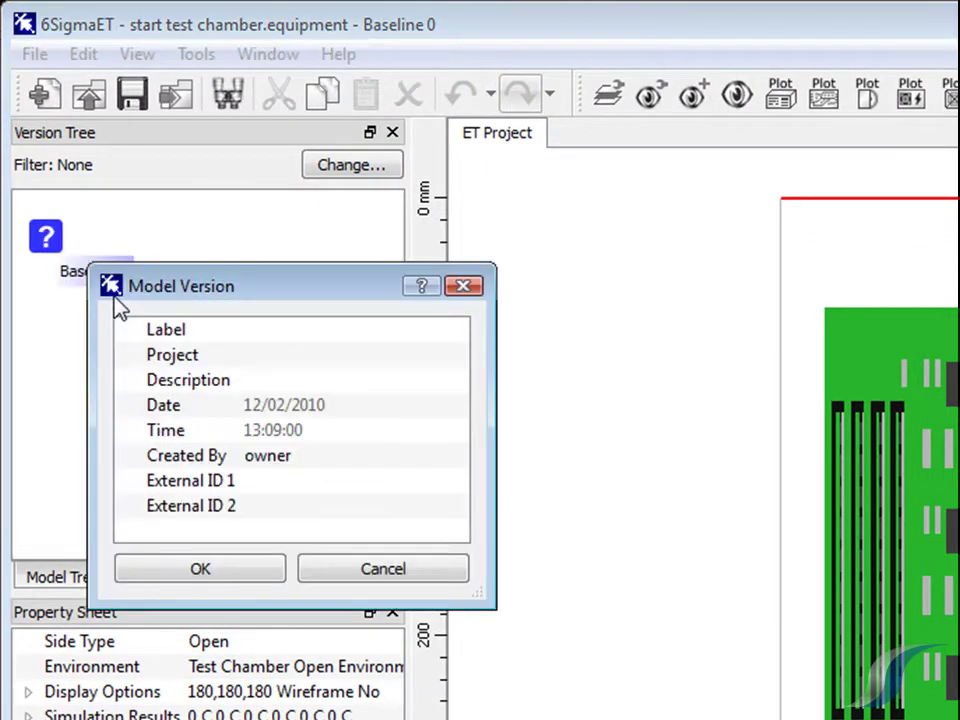
pyautogui.click(258, 330)
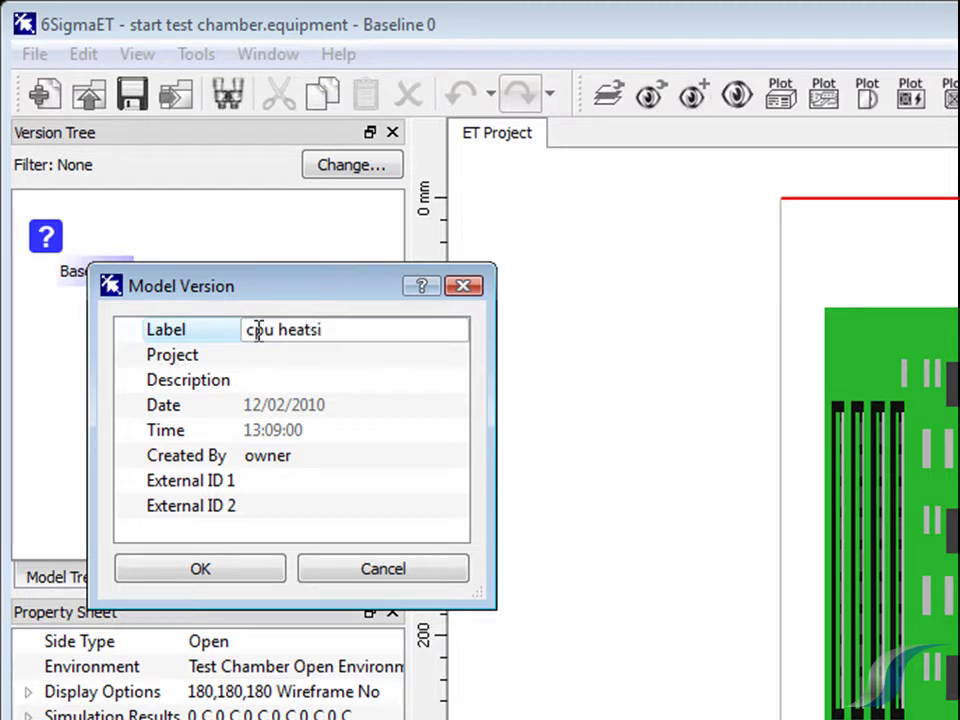
pyautogui.click(222, 577)
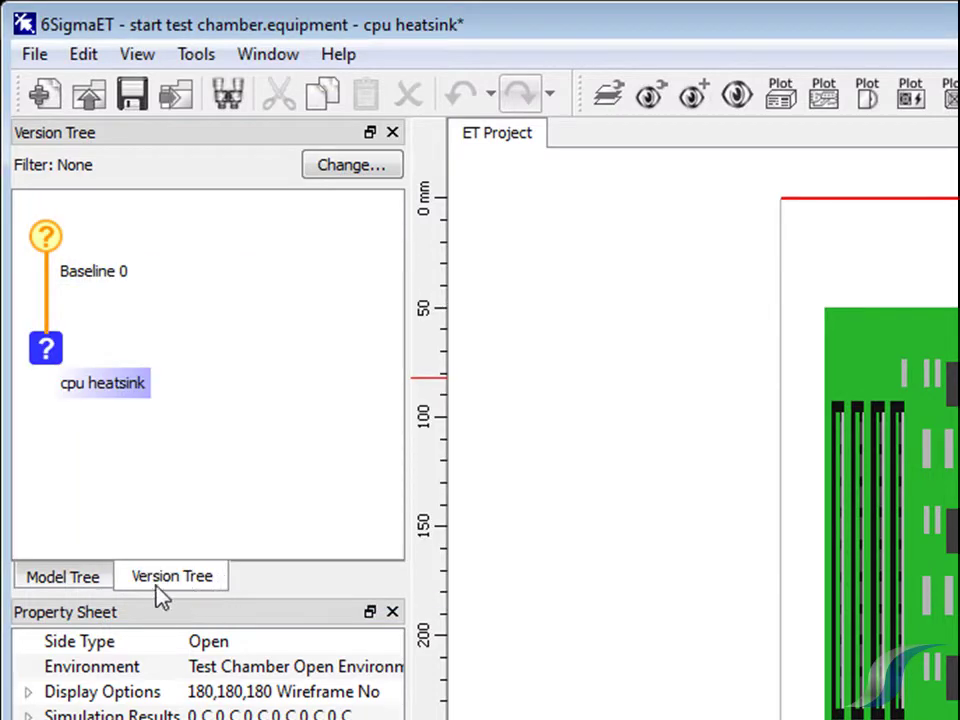
# Add a new heatsink to CPU component U1 from the Model Tree
pyautogui.click(70, 582)
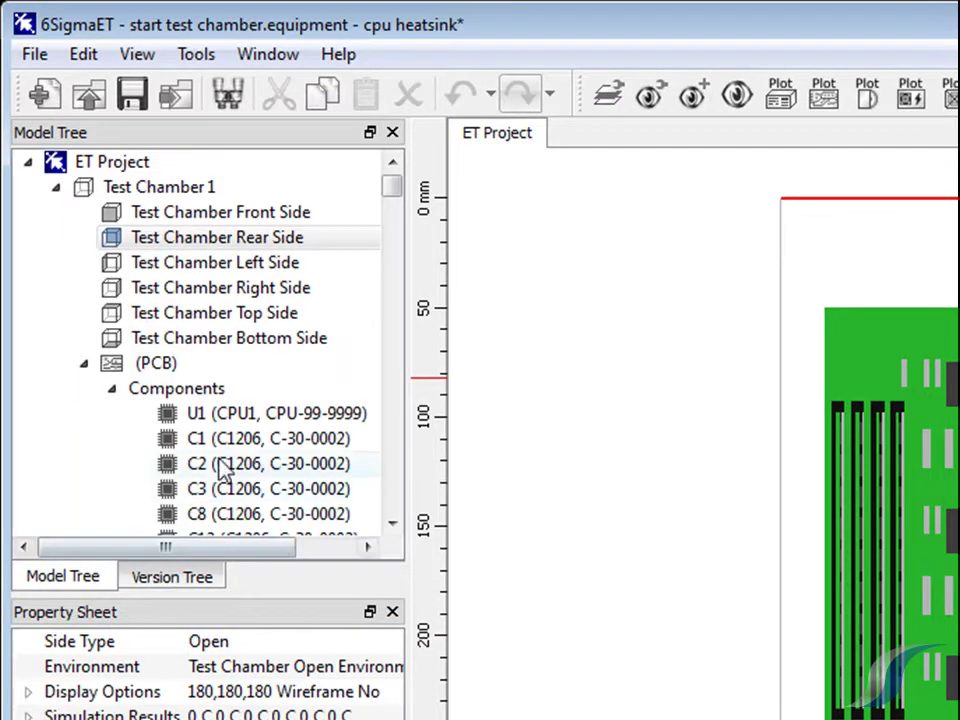
pyautogui.click(262, 416)
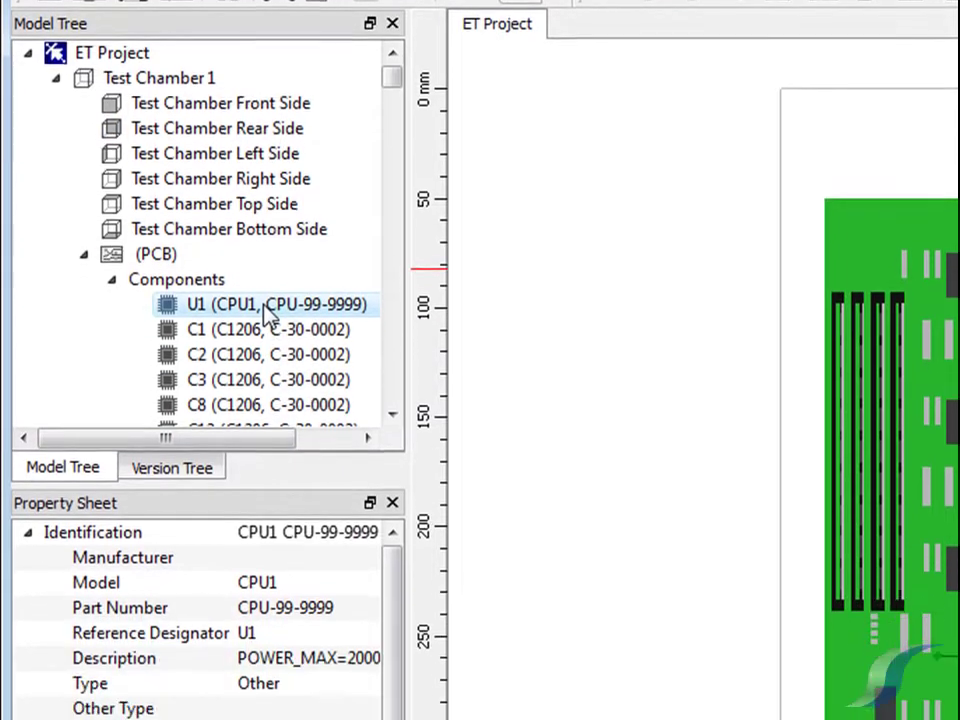
pyautogui.rightClick(268, 420)
pyautogui.moveTo(331, 660)
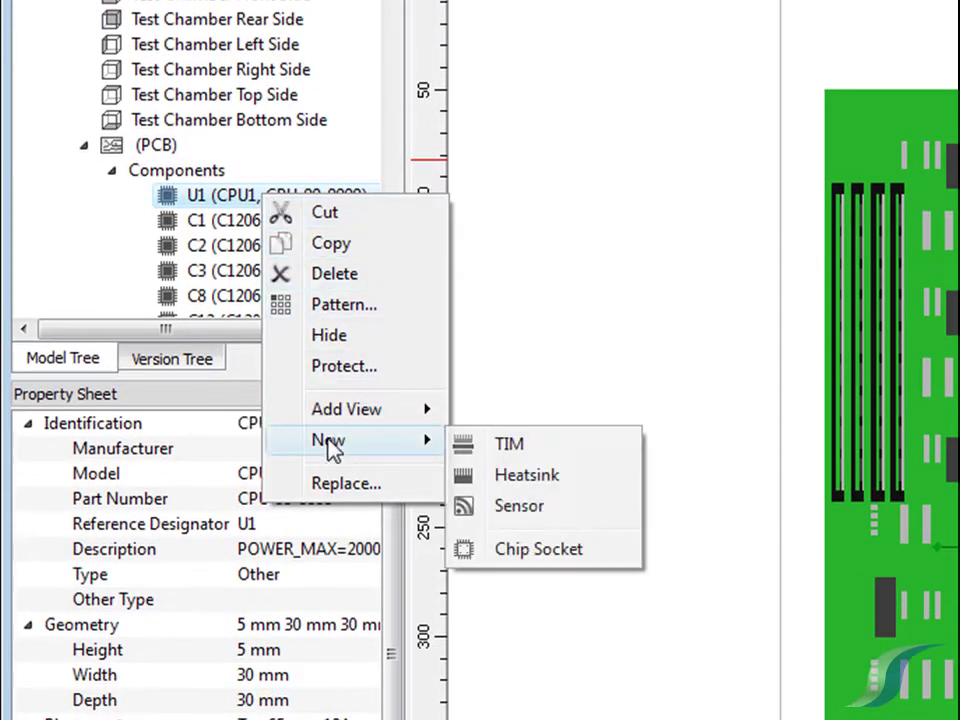
pyautogui.click(520, 476)
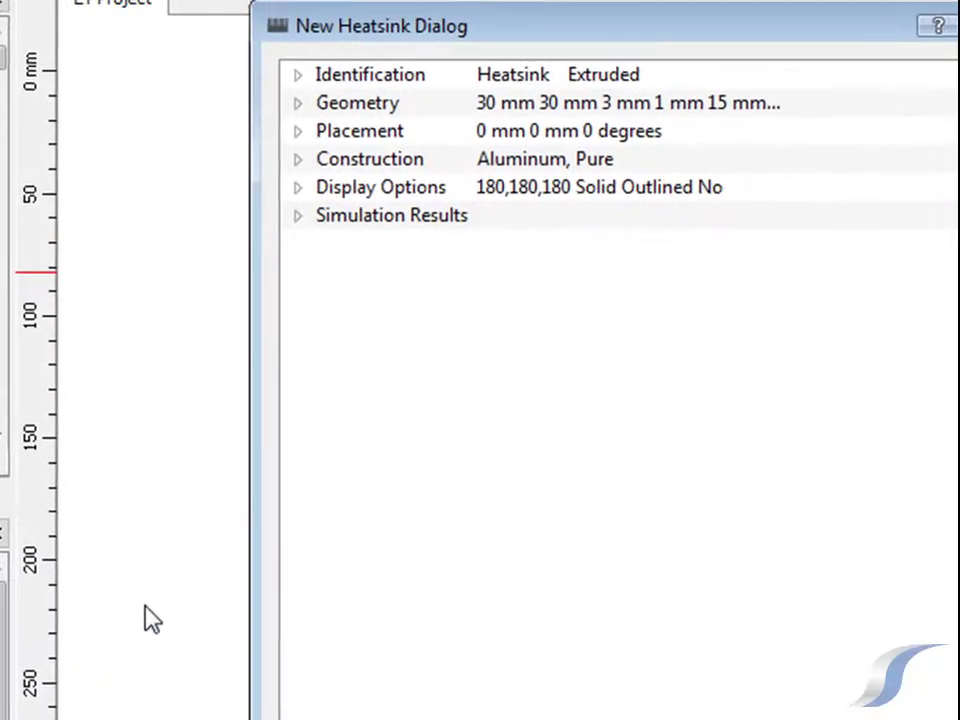
# Give the heatsink a 40 mm by 40 mm base and 14 fins
pyautogui.click(297, 103)
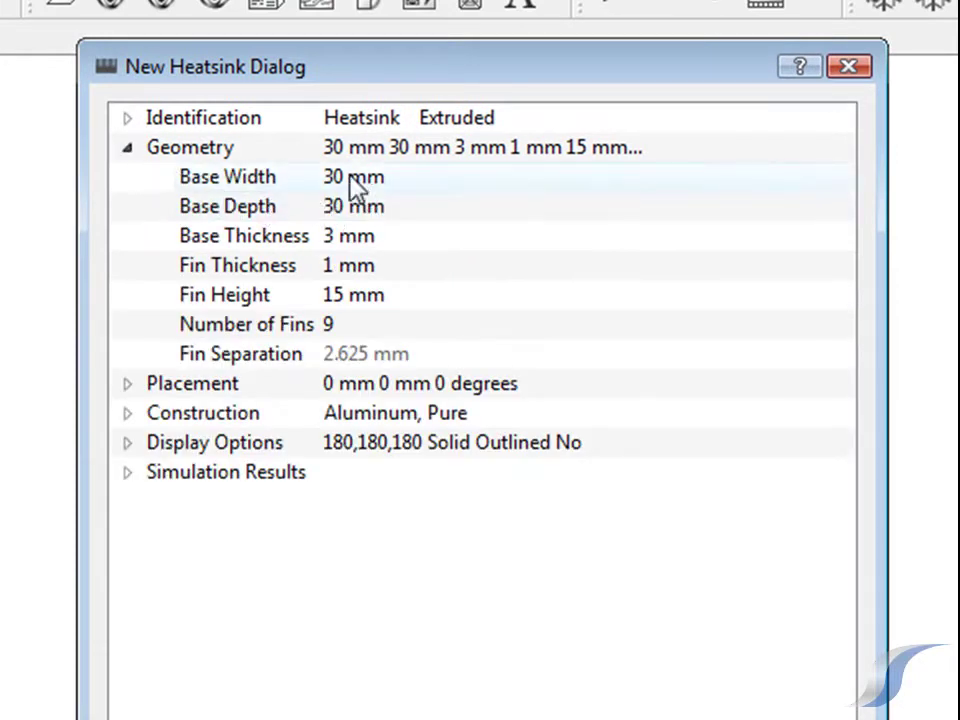
pyautogui.click(350, 180)
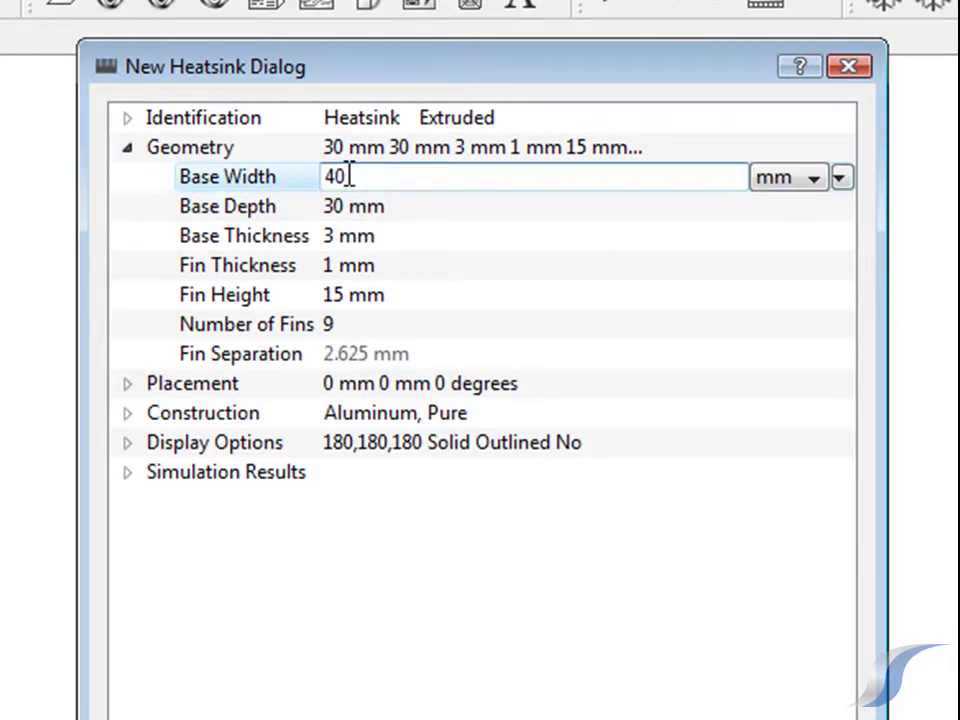
pyautogui.click(350, 206)
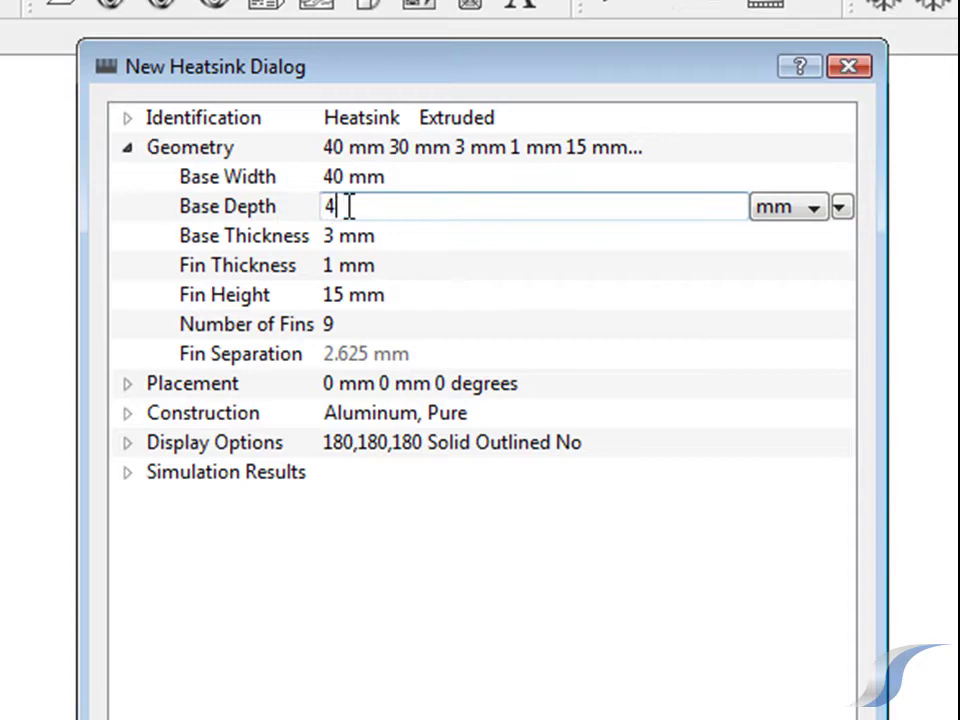
pyautogui.write('40')
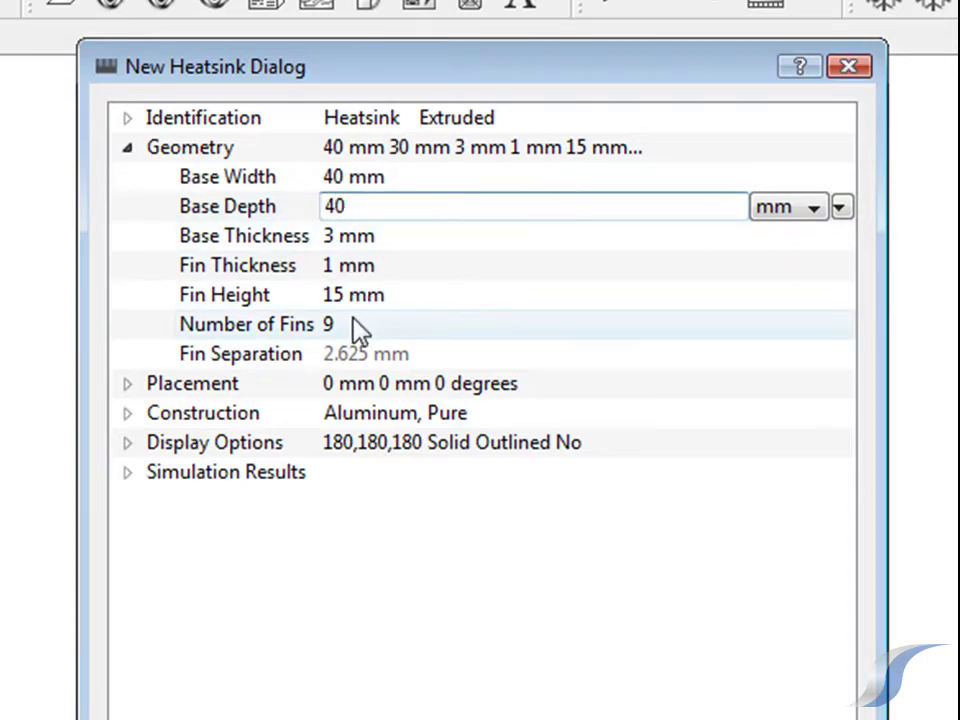
pyautogui.click(345, 323)
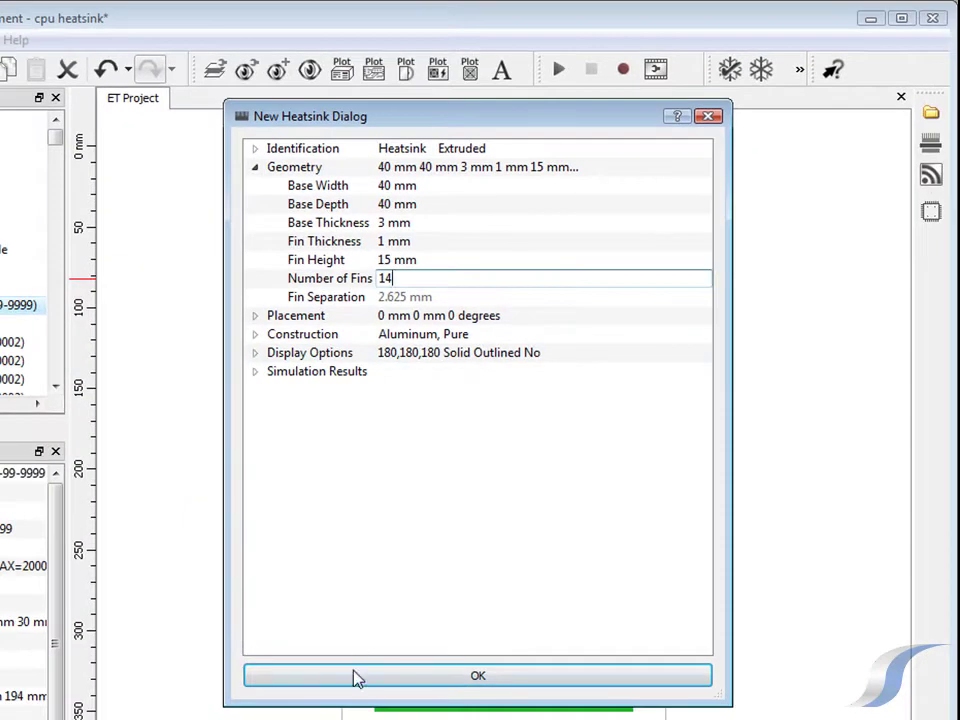
pyautogui.click(356, 680)
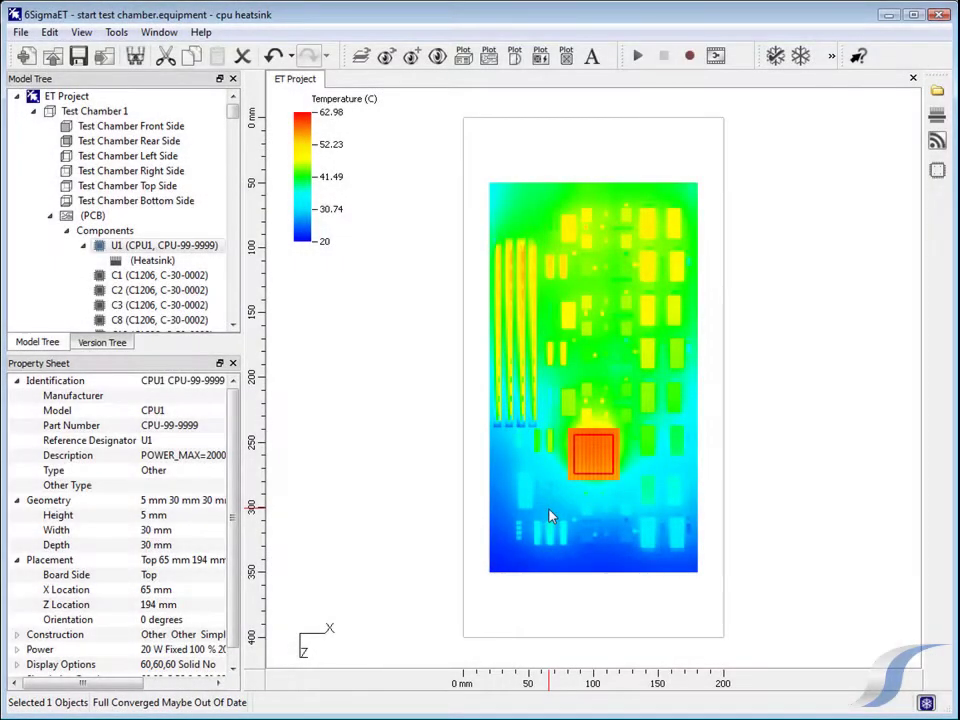
# Orbit and zoom the 3D view in on the CPU heatsink's temperature plot
pyautogui.moveTo(551, 514); pyautogui.dragTo(523, 447)
pyautogui.scroll(5, 523, 447)
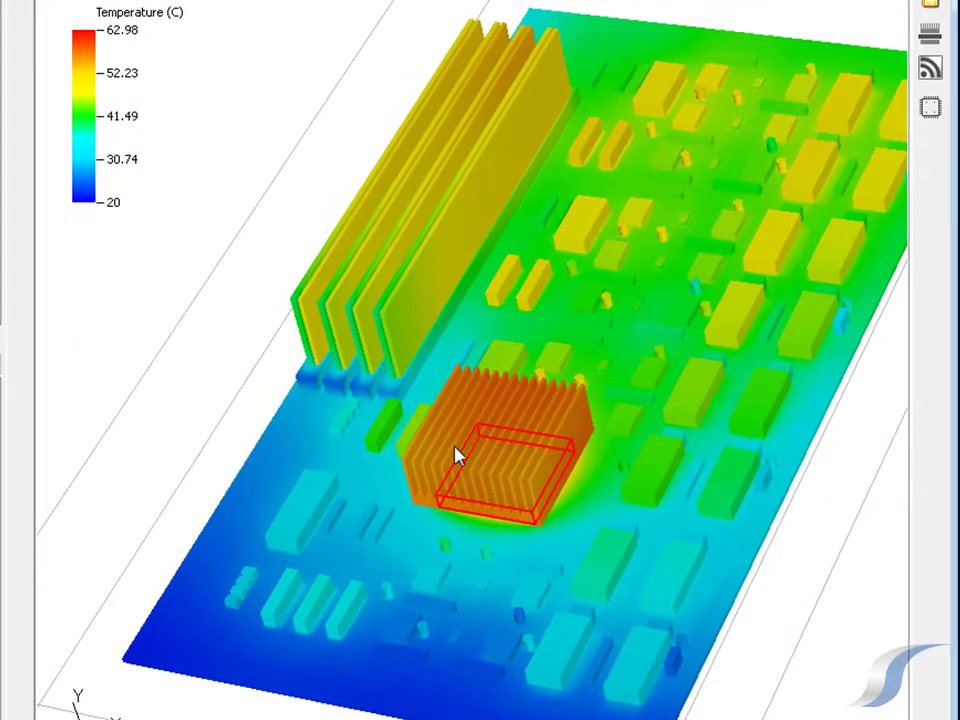
pyautogui.moveTo(456, 454); pyautogui.dragTo(411, 414)
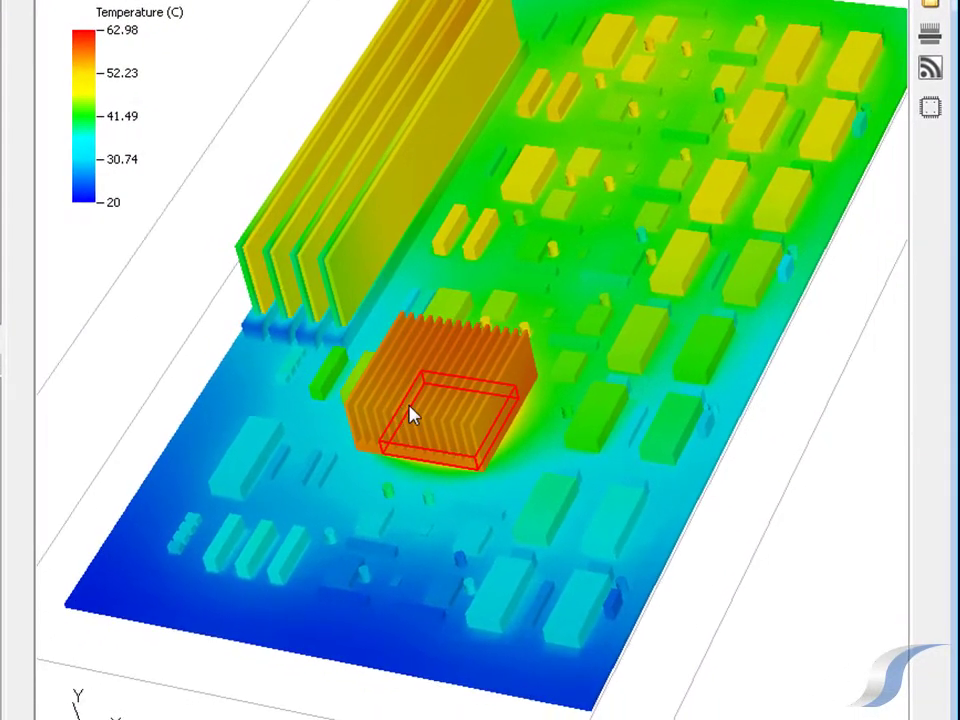
pyautogui.scroll(2, 412, 416)
pyautogui.scroll(2, 412, 416)
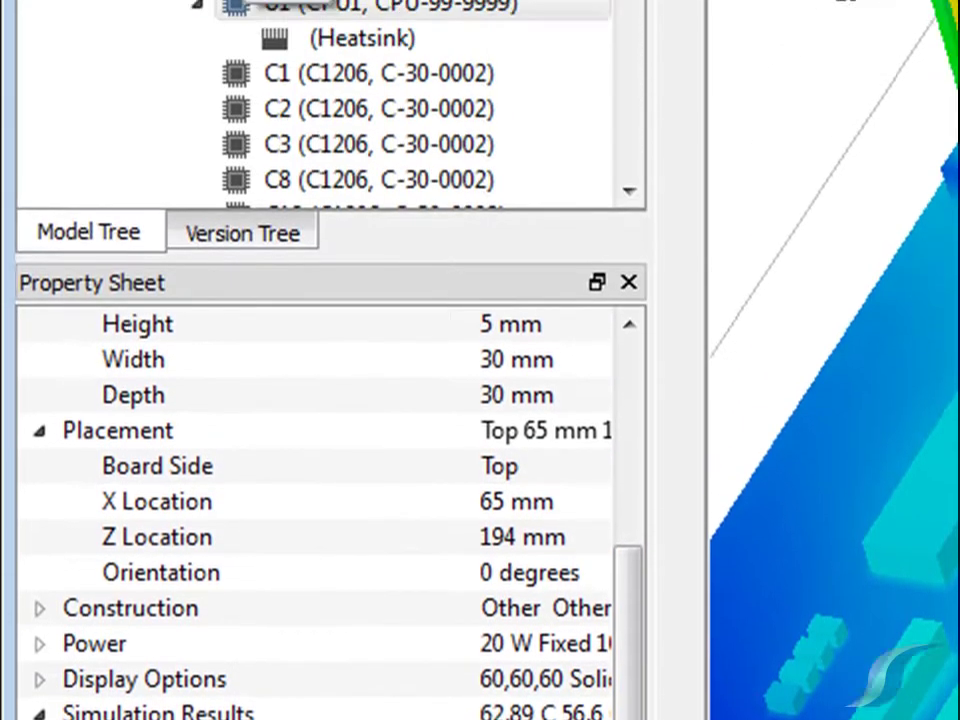
# Rename the PCB model to 'Blade Motherboard' and store it in the library
pyautogui.click(242, 54)
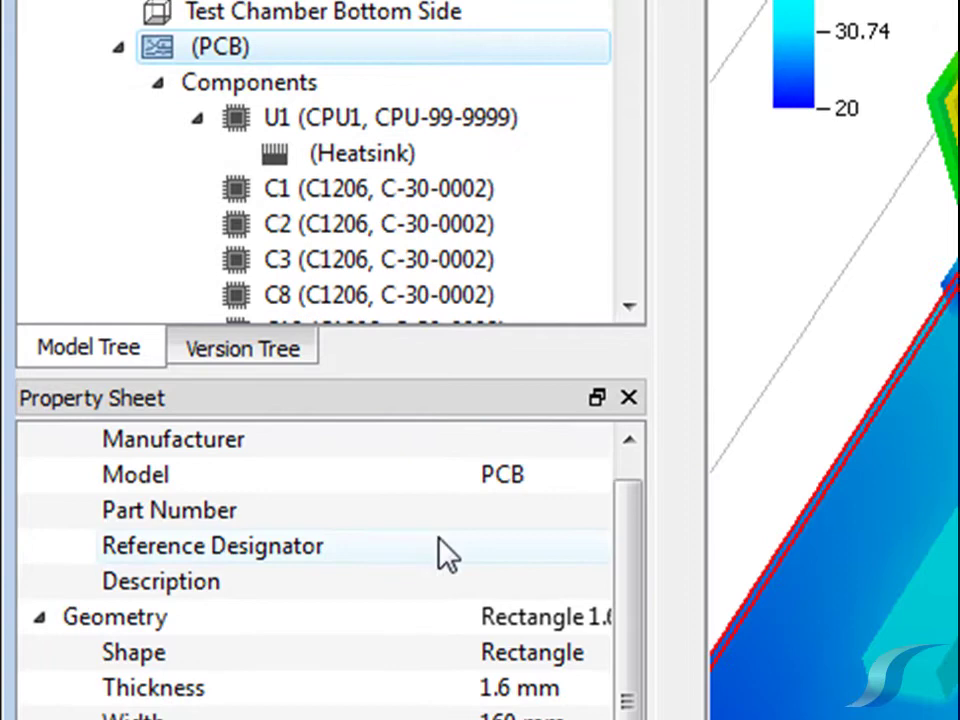
pyautogui.click(503, 478)
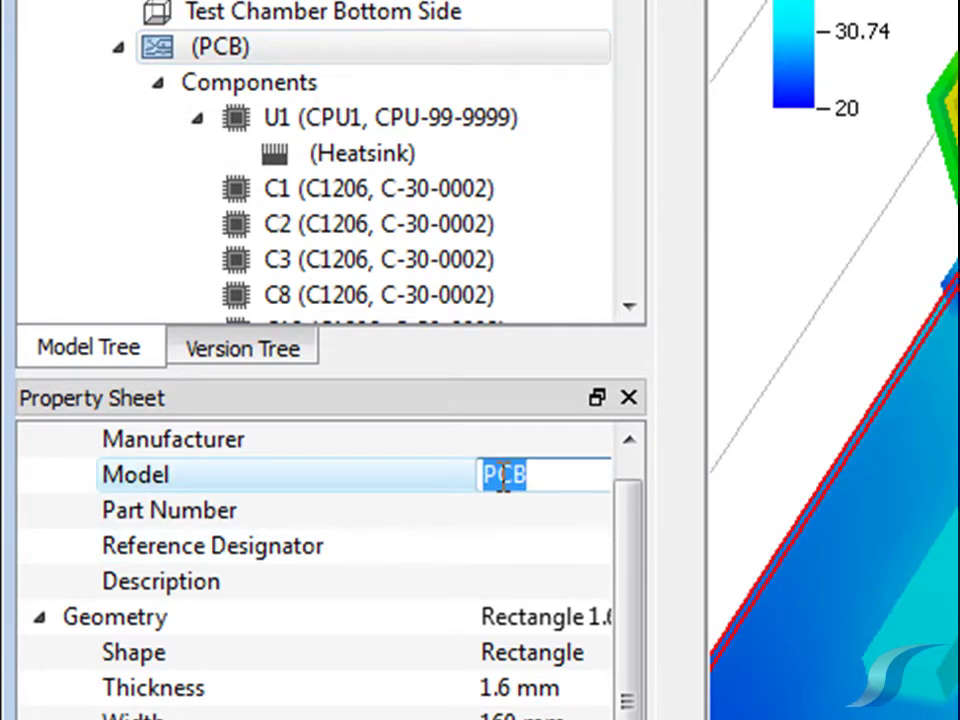
pyautogui.write('Blade')
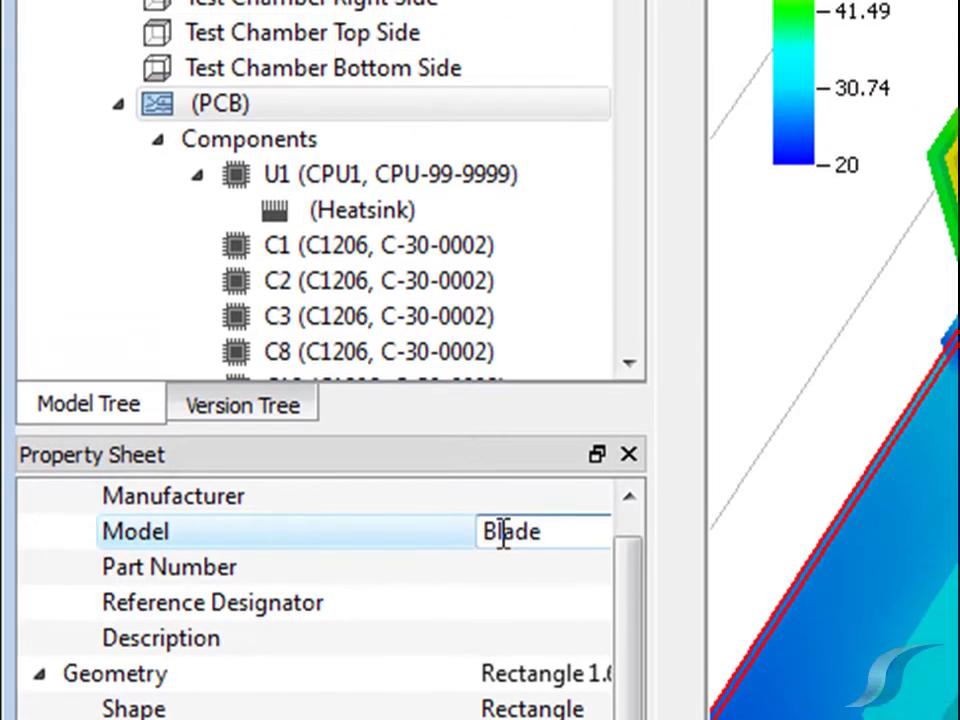
pyautogui.write(' Mothe')
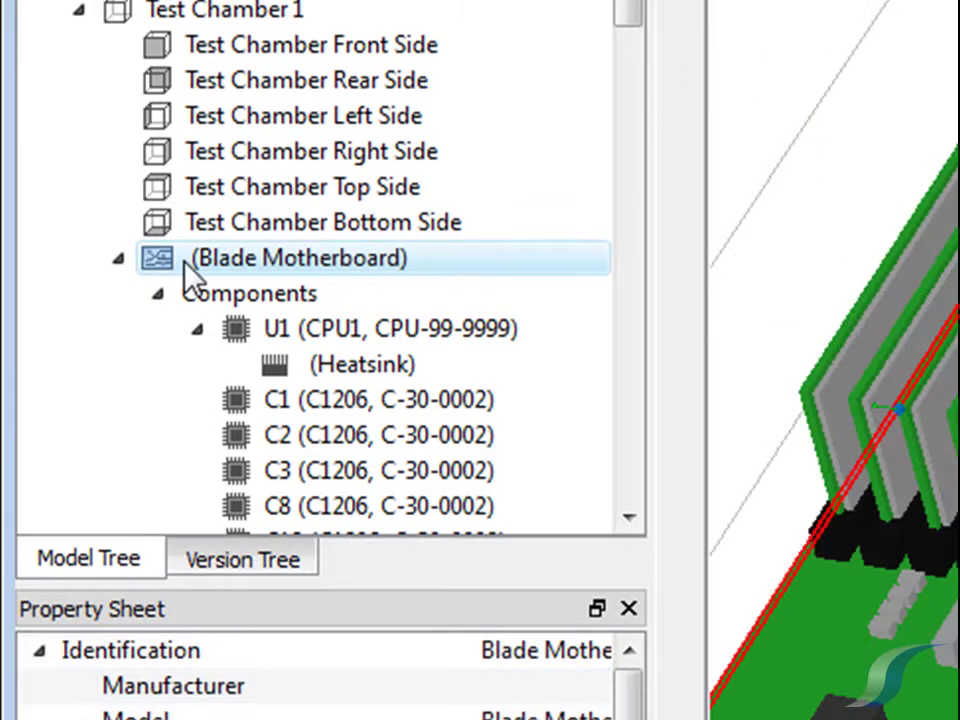
pyautogui.moveTo(184, 262); pyautogui.dragTo(673, 182)
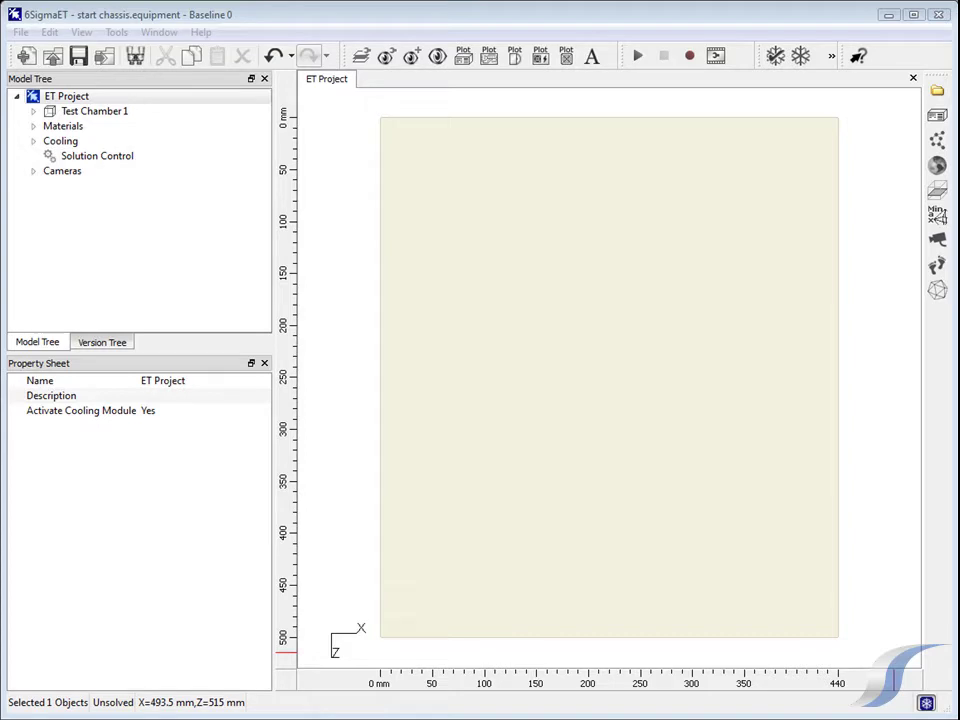
# Set the Blade Server and Test Chamber 1 widths to 200 mm and chamber depth to 600 mm
pyautogui.click(34, 114)
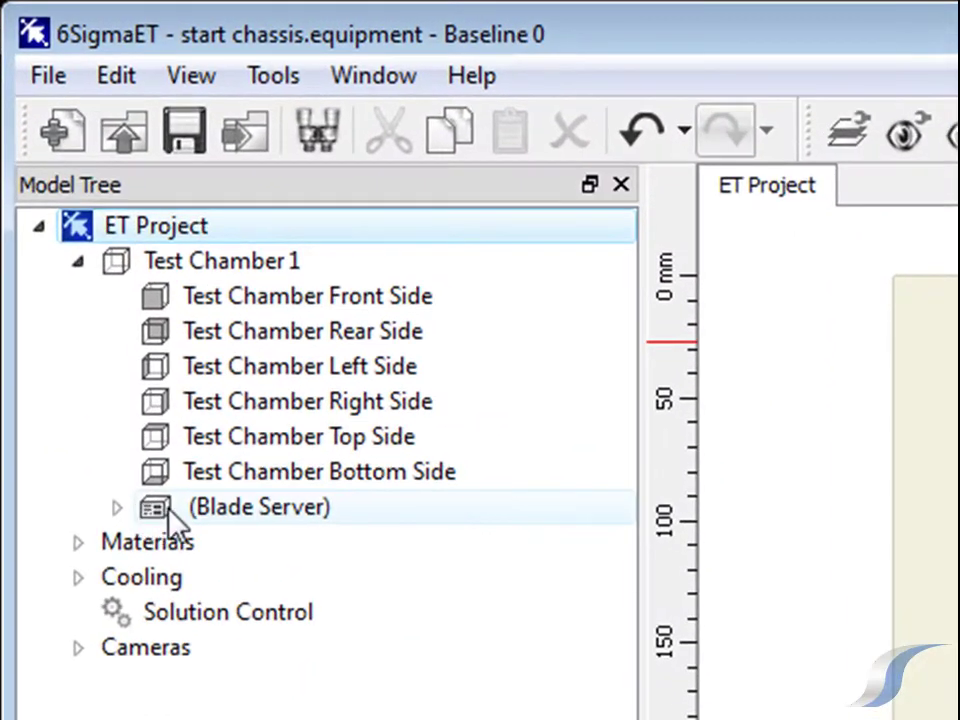
pyautogui.click(117, 508)
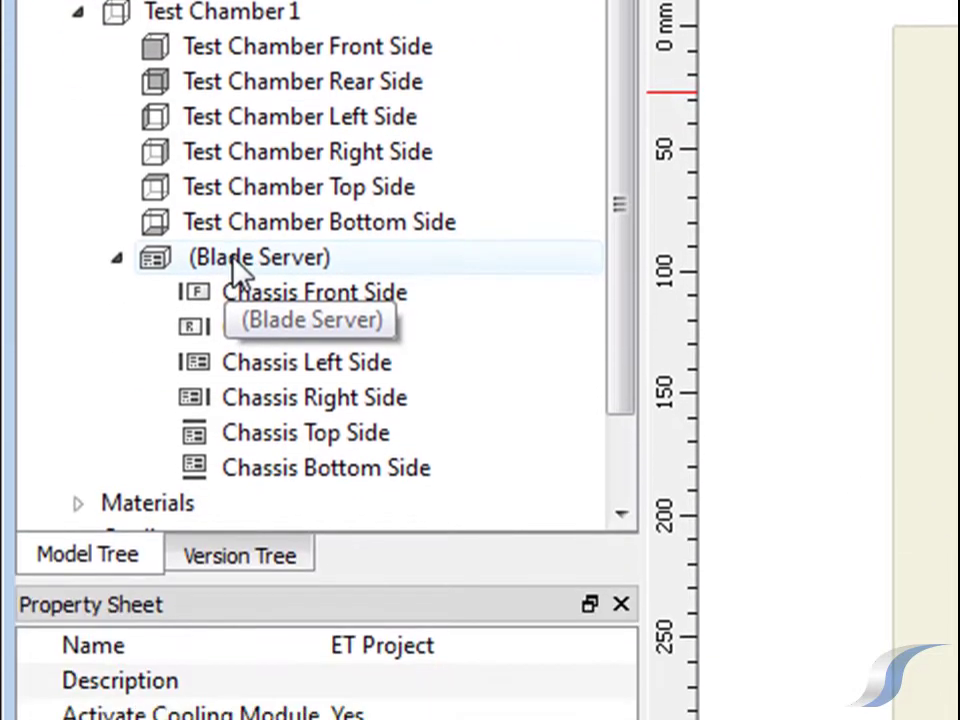
pyautogui.click(225, 508)
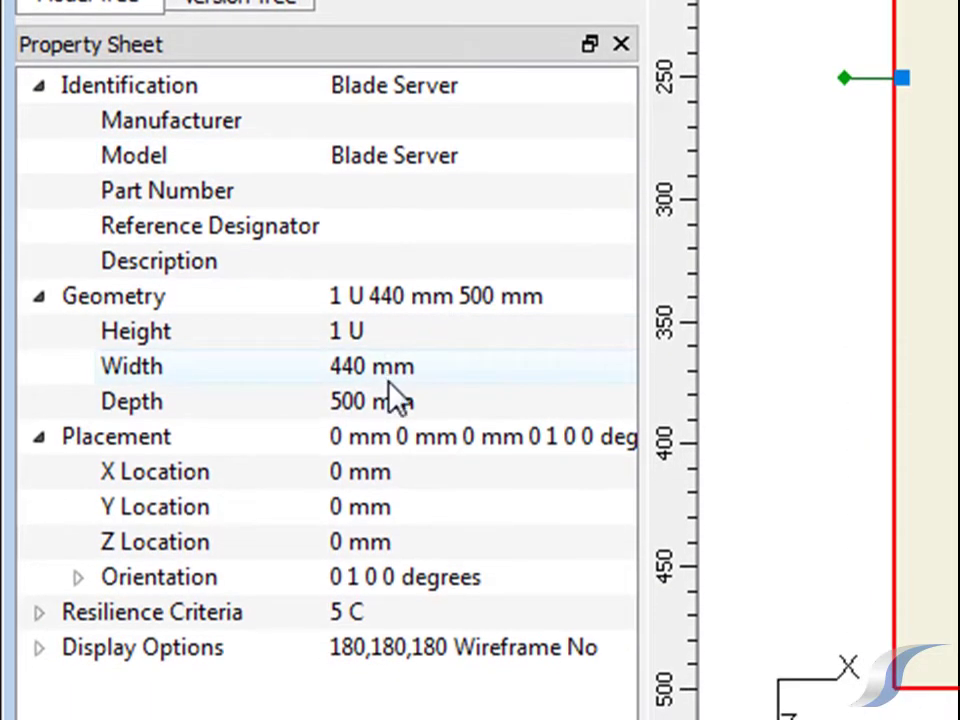
pyautogui.click(372, 606)
pyautogui.write('2')
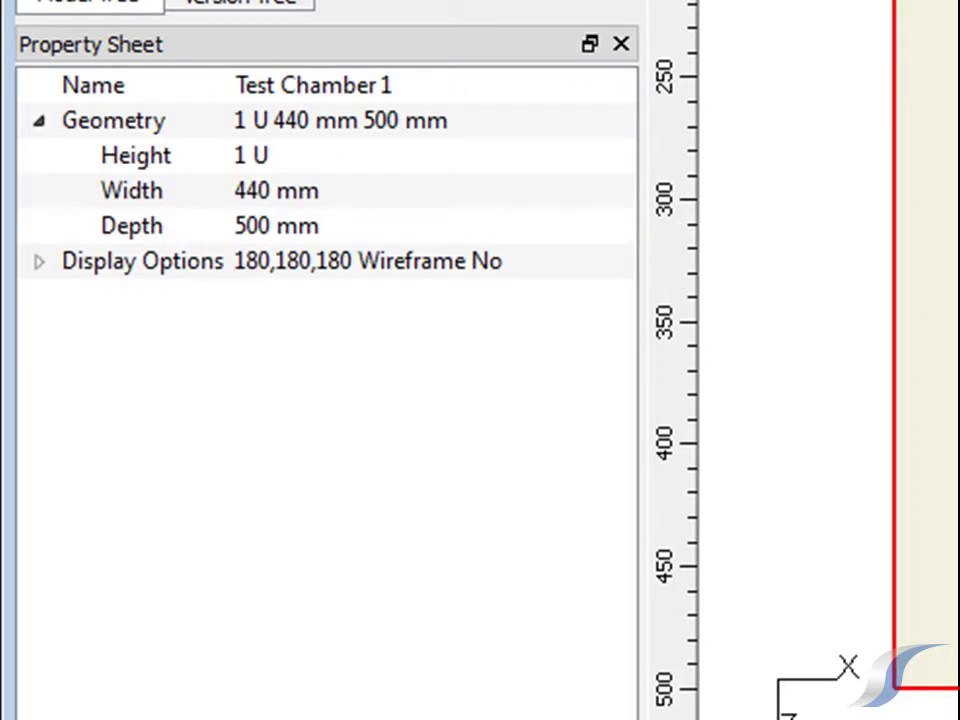
pyautogui.click(280, 195)
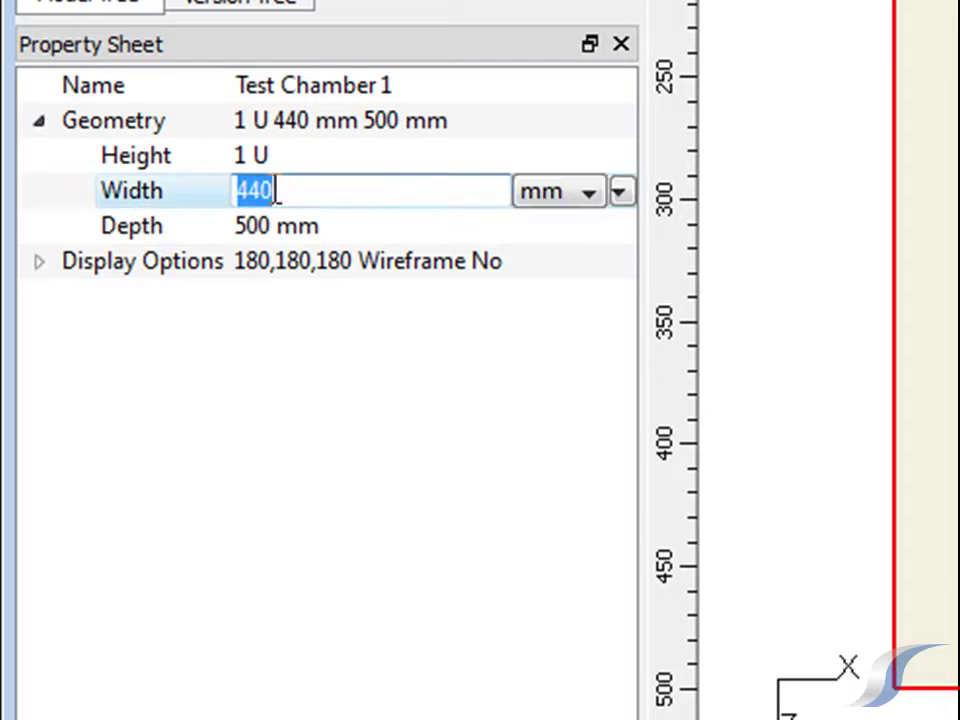
pyautogui.write('200')
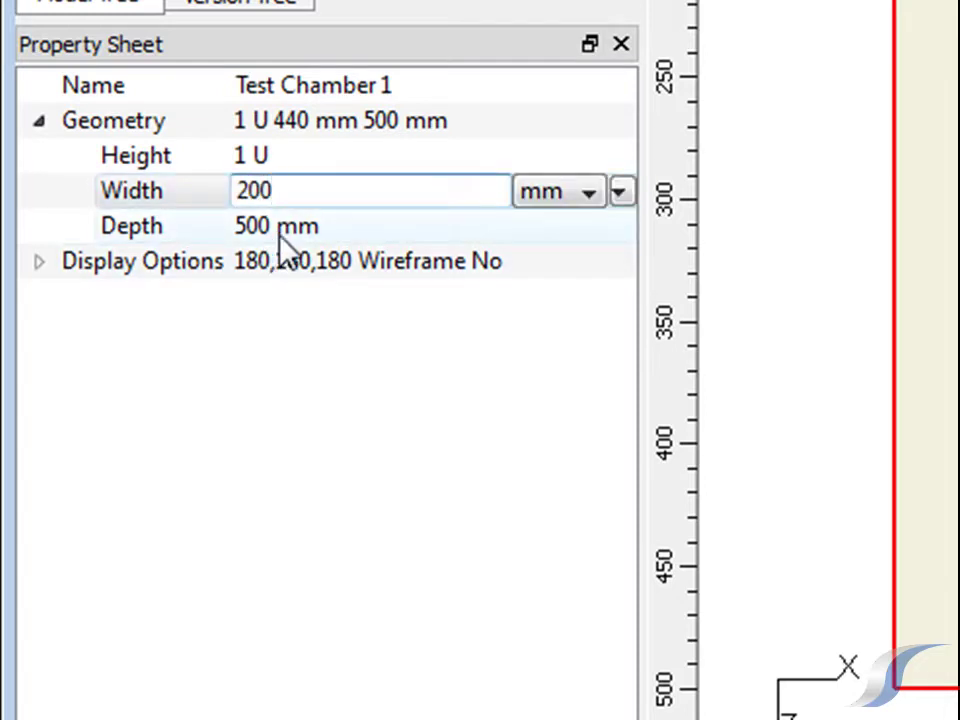
pyautogui.click(287, 230)
pyautogui.write('600')
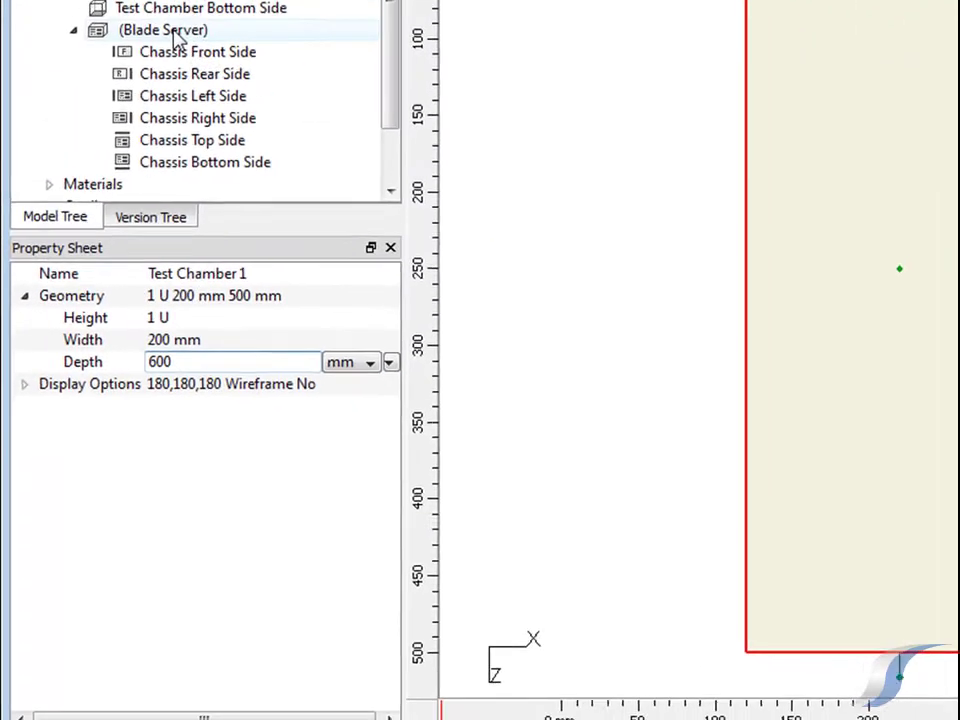
# Place the Blade Server at a Z location of 50 mm
pyautogui.click(168, 52)
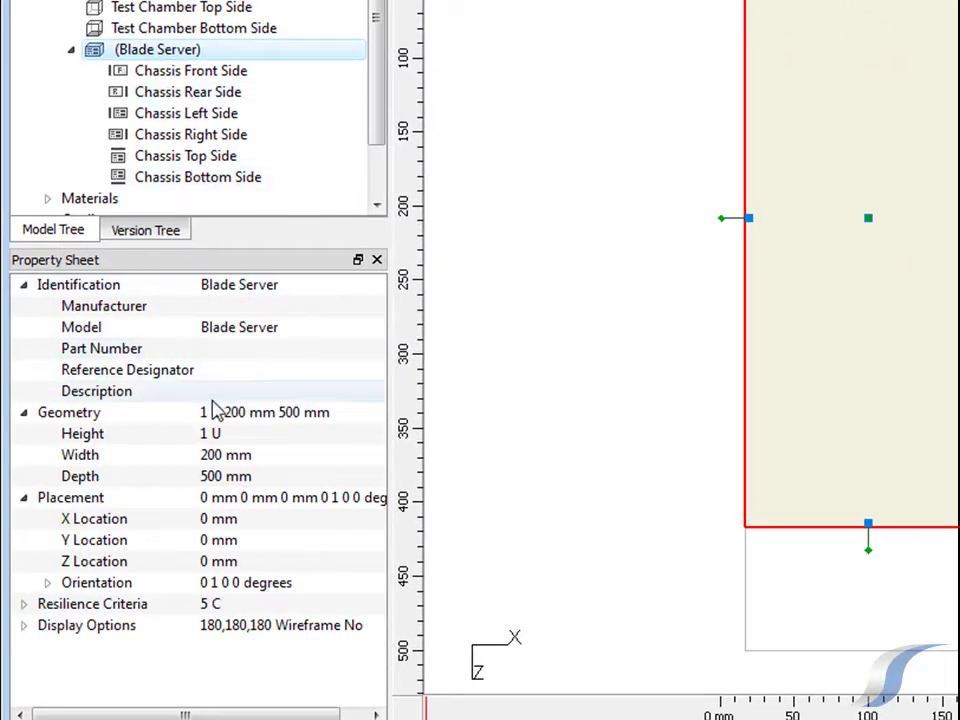
pyautogui.click(213, 565)
pyautogui.click(210, 564)
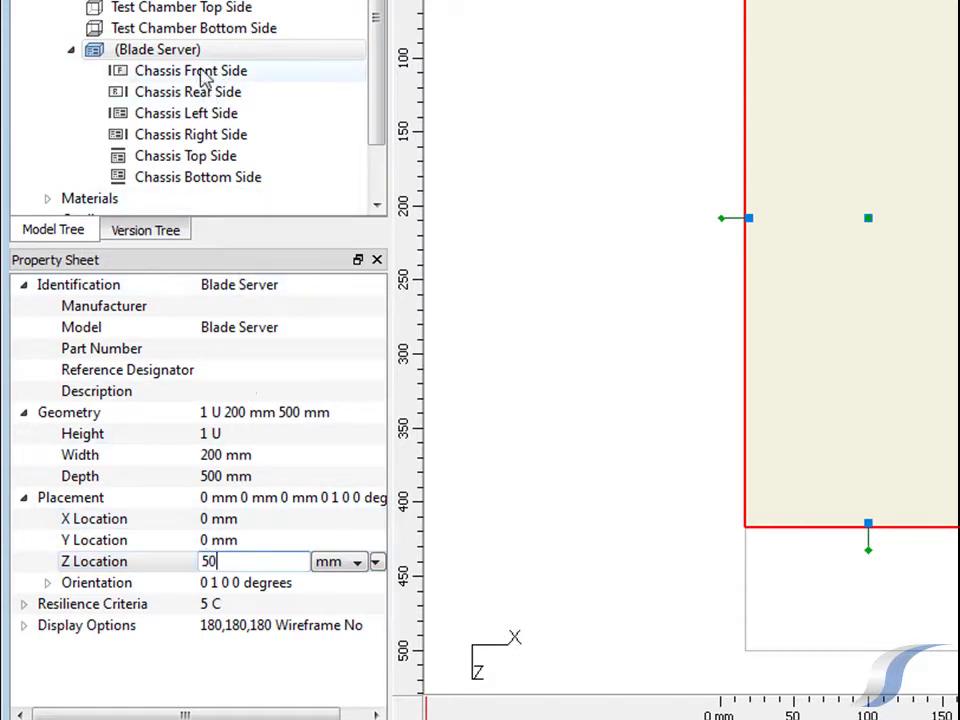
pyautogui.click(187, 55)
# Add a new vent to both the Chassis Front Side and Chassis Rear Side
pyautogui.click(195, 72)
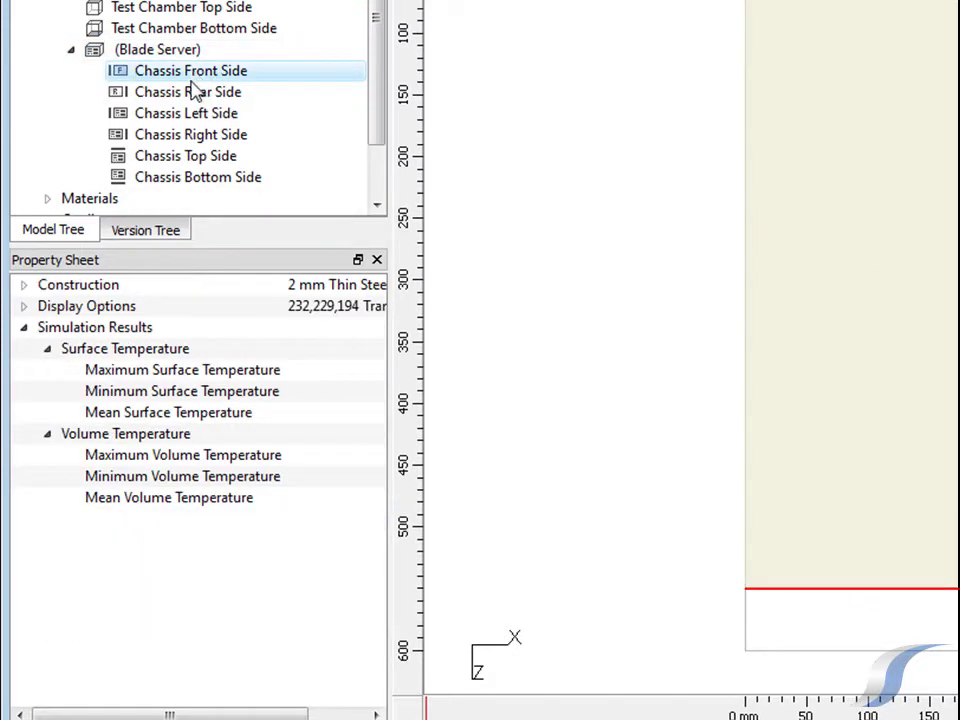
pyautogui.keyDown('ctrl'); pyautogui.click(193, 94); pyautogui.keyUp('ctrl')
pyautogui.rightClick(203, 100)
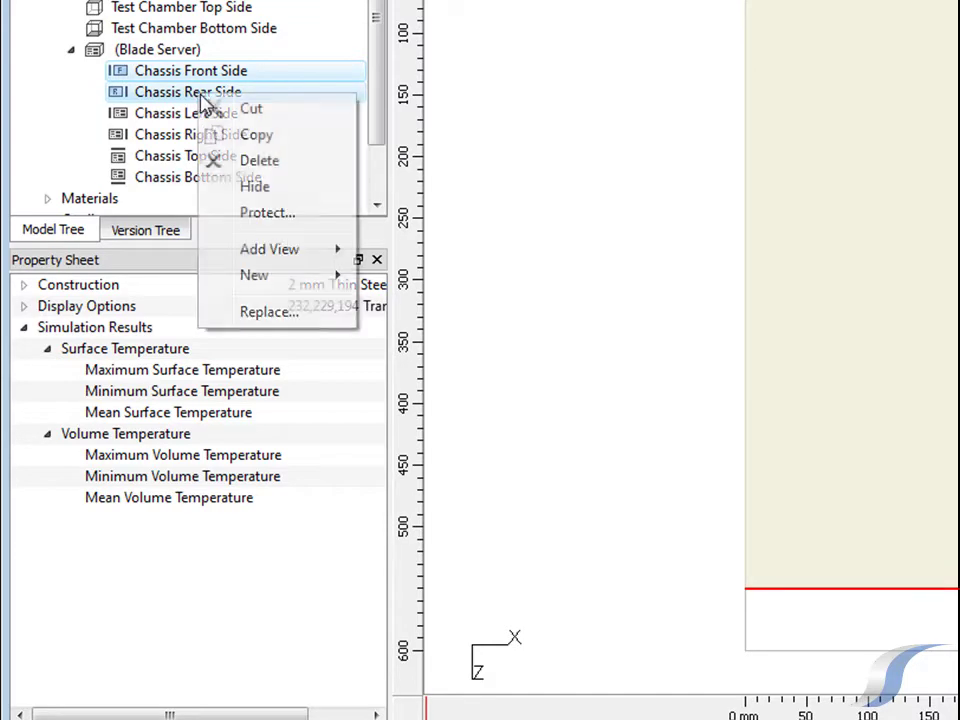
pyautogui.moveTo(276, 277)
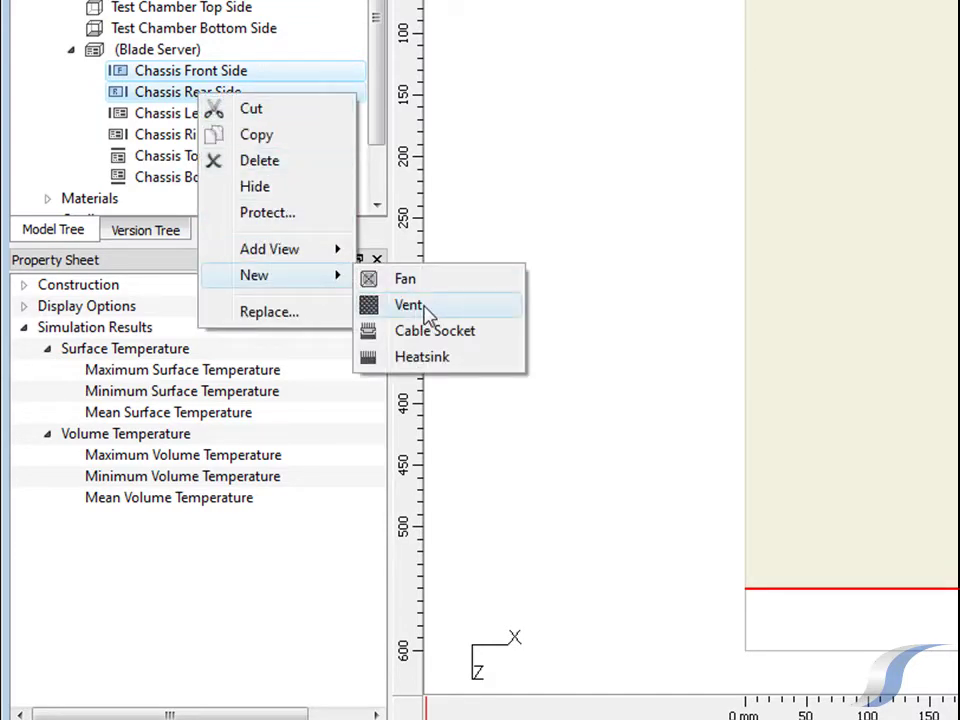
pyautogui.click(440, 310)
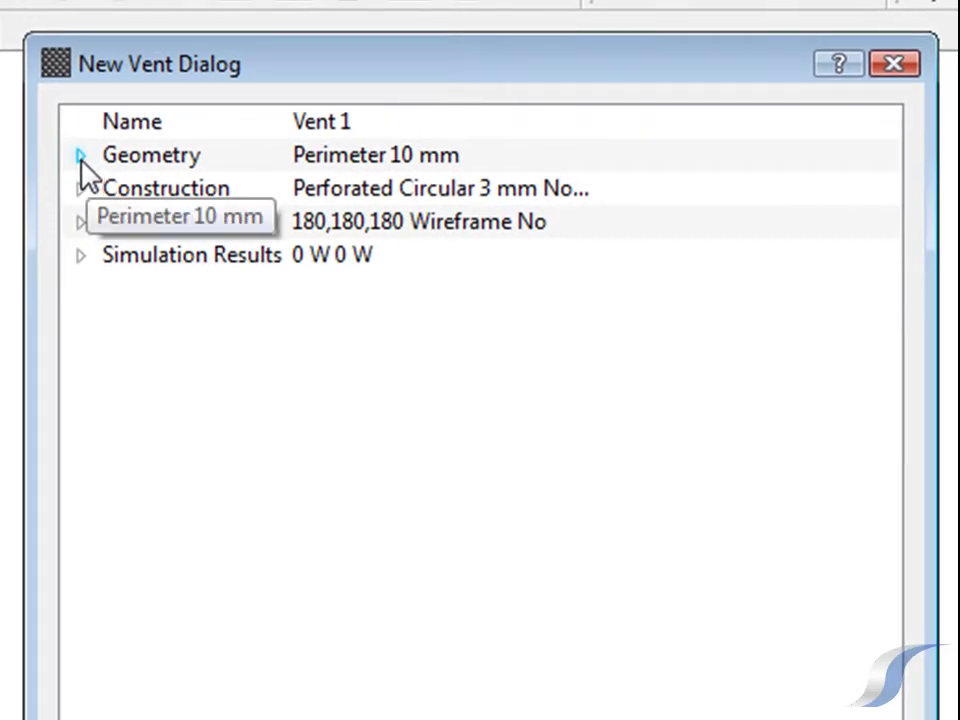
# Give the vent a 1 mm perimeter and 50% perforated open area
pyautogui.click(80, 157)
pyautogui.click(364, 221)
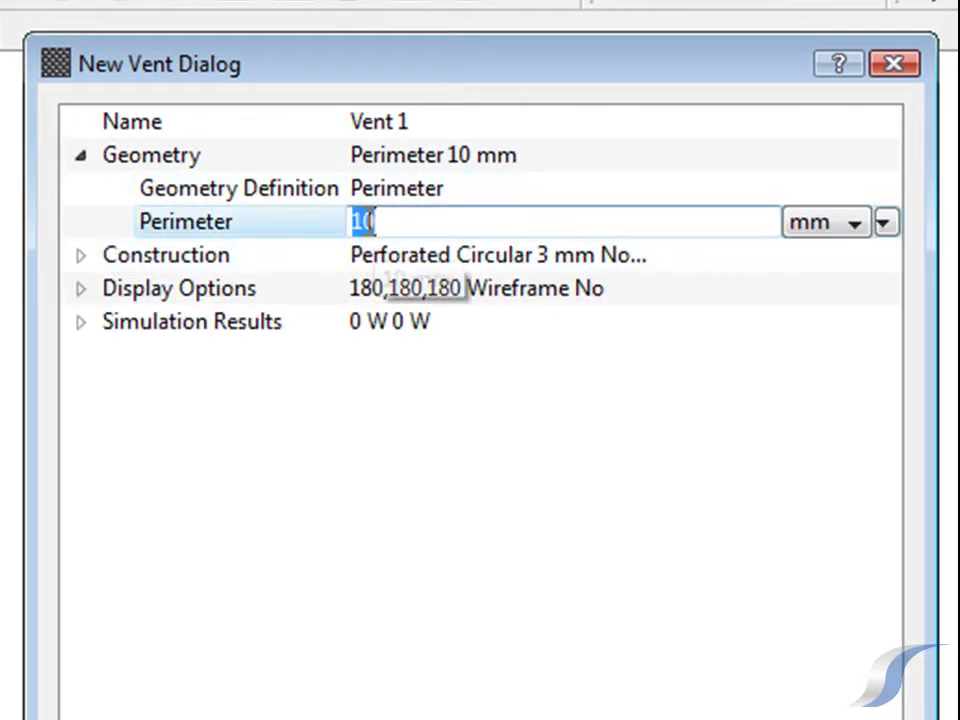
pyautogui.write('1')
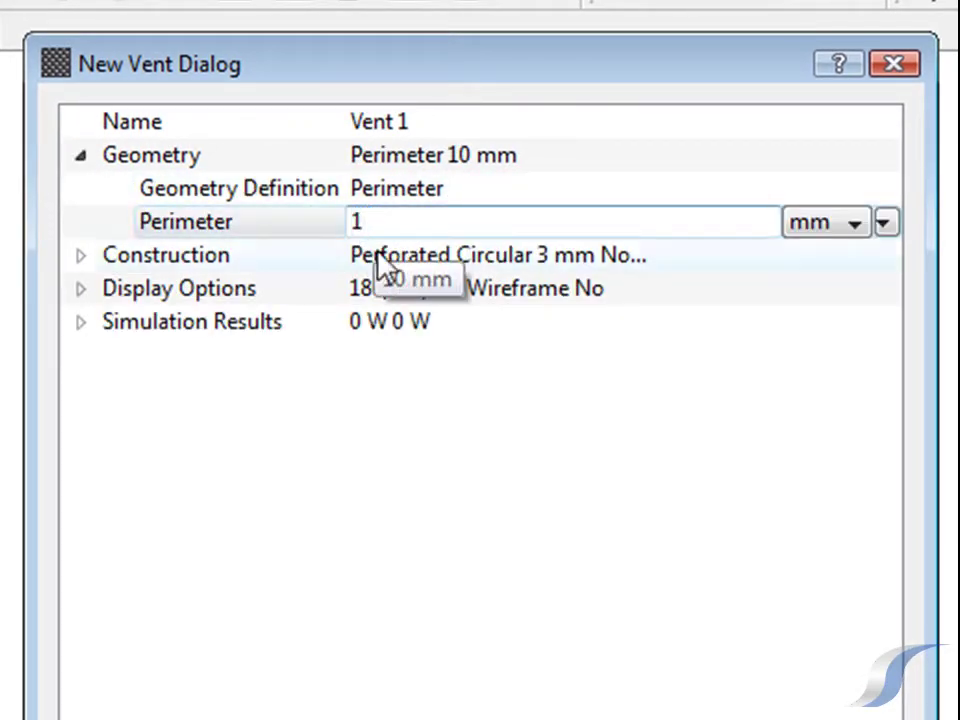
pyautogui.click(81, 257)
pyautogui.click(82, 258)
pyautogui.click(117, 322)
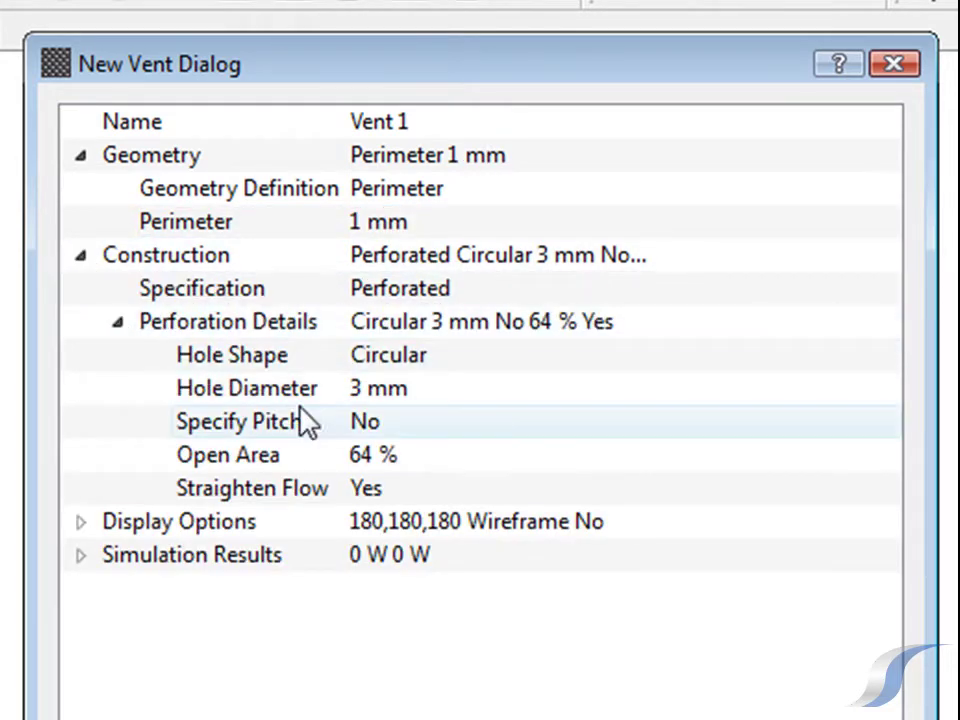
pyautogui.click(380, 455)
pyautogui.write('50')
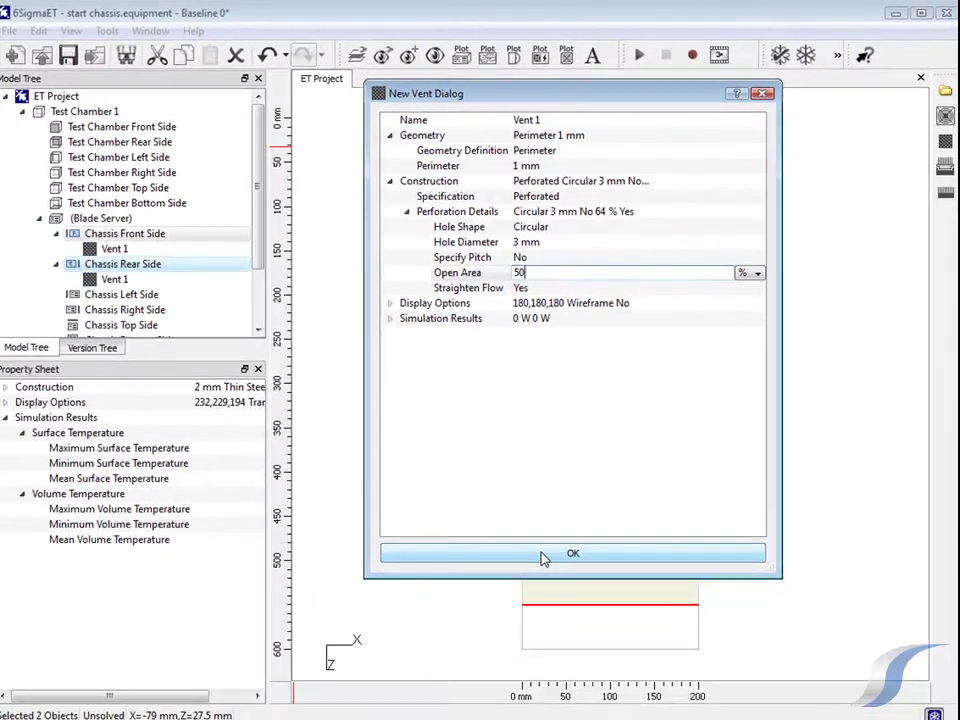
pyautogui.click(524, 668)
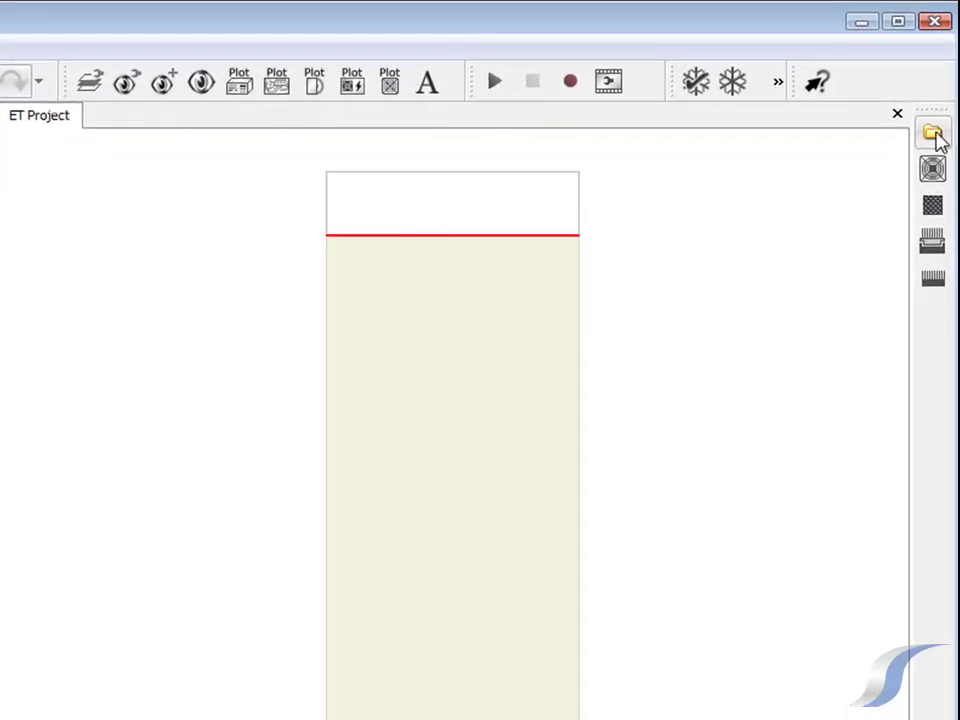
# Place the Blade Motherboard from the component library inside the Blade Server
pyautogui.click(937, 139)
pyautogui.click(742, 213)
pyautogui.moveTo(742, 220); pyautogui.dragTo(299, 428)
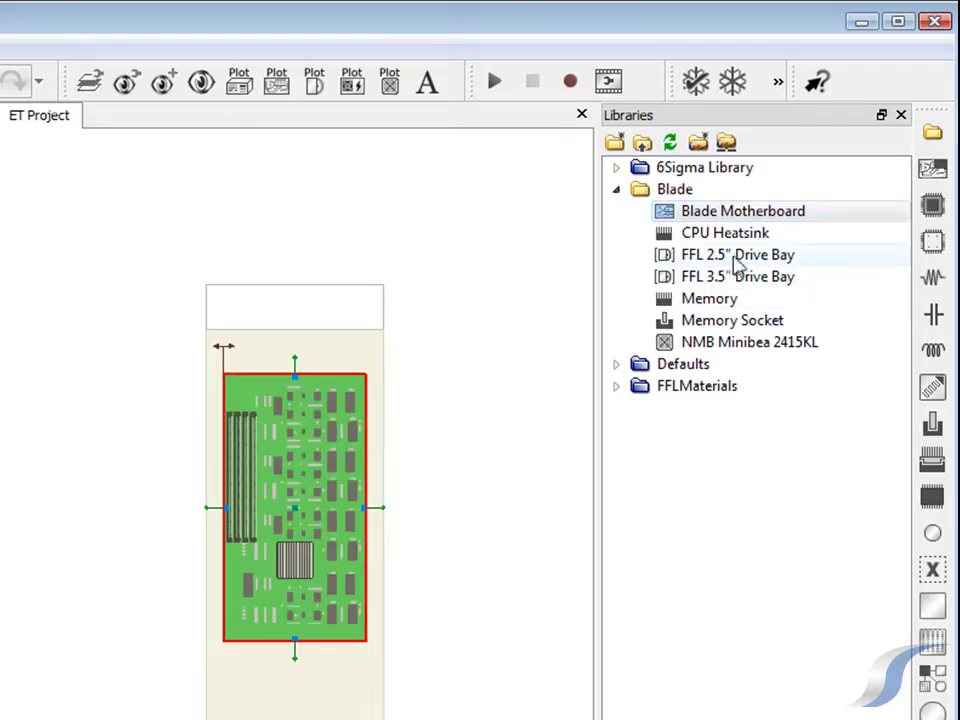
# Add an FFL 2.5" Drive Bay at the server's bottom end, with a second bay beside it
pyautogui.moveTo(742, 258); pyautogui.dragTo(272, 703)
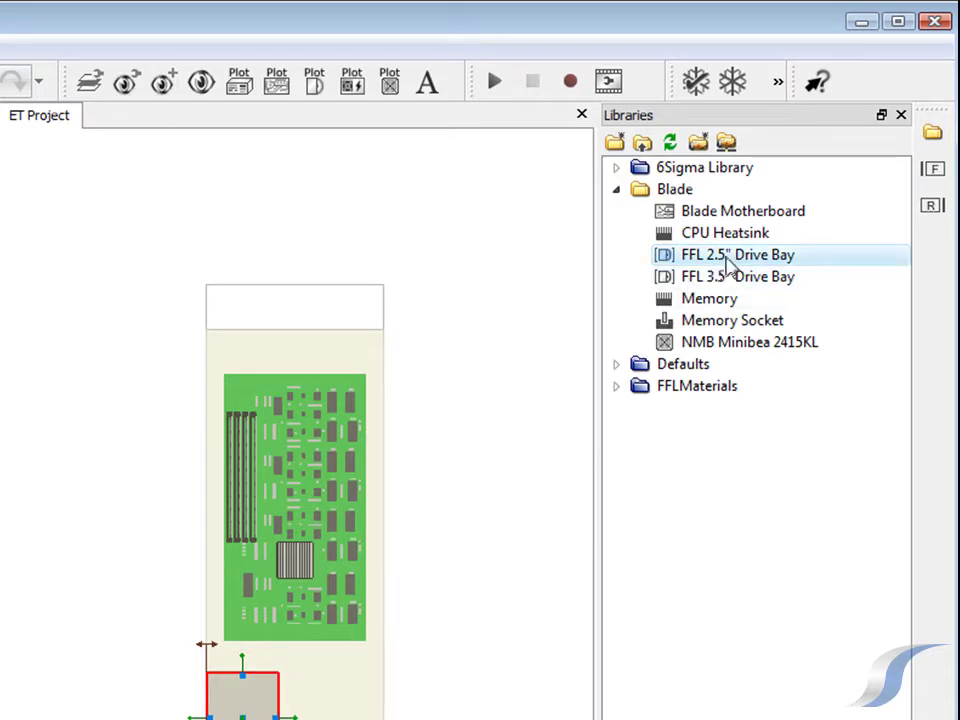
pyautogui.moveTo(742, 262); pyautogui.dragTo(308, 706)
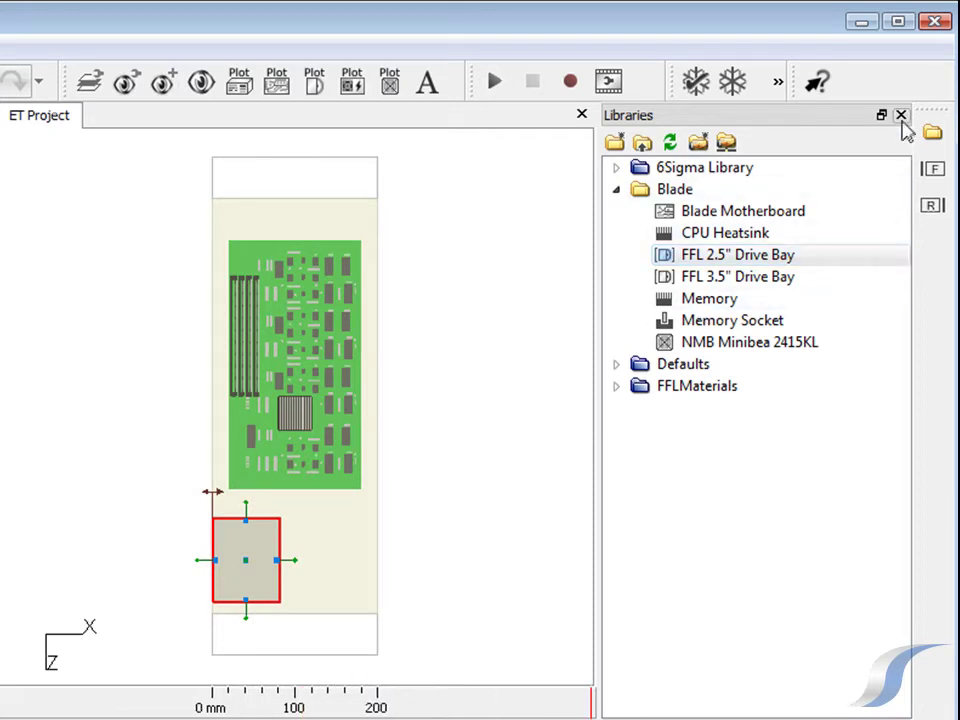
pyautogui.click(901, 116)
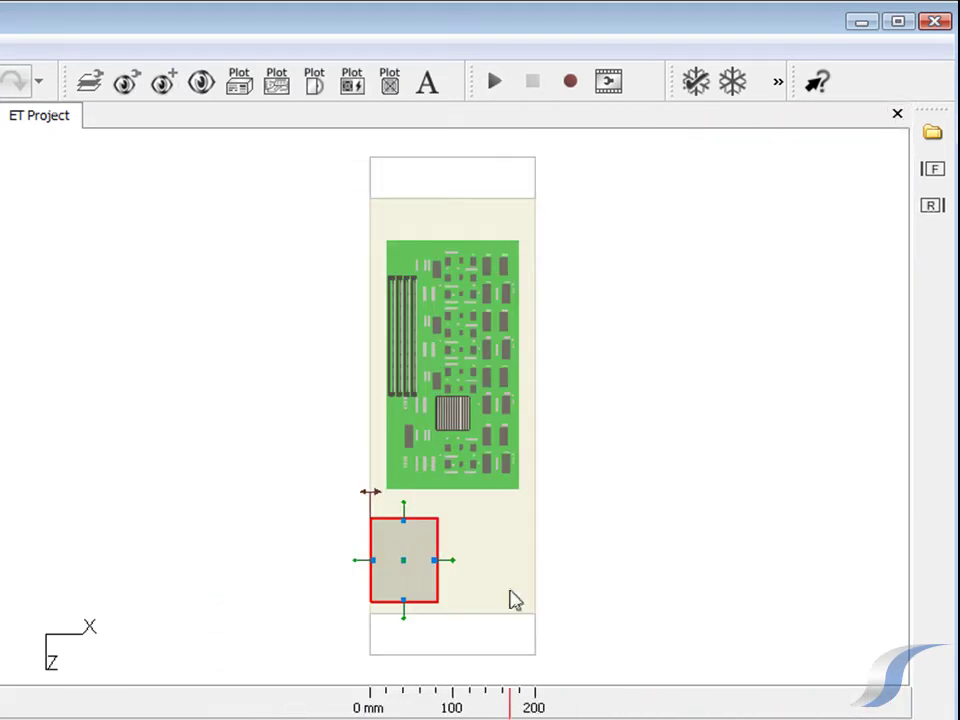
pyautogui.moveTo(435, 562); pyautogui.dragTo(521, 569)
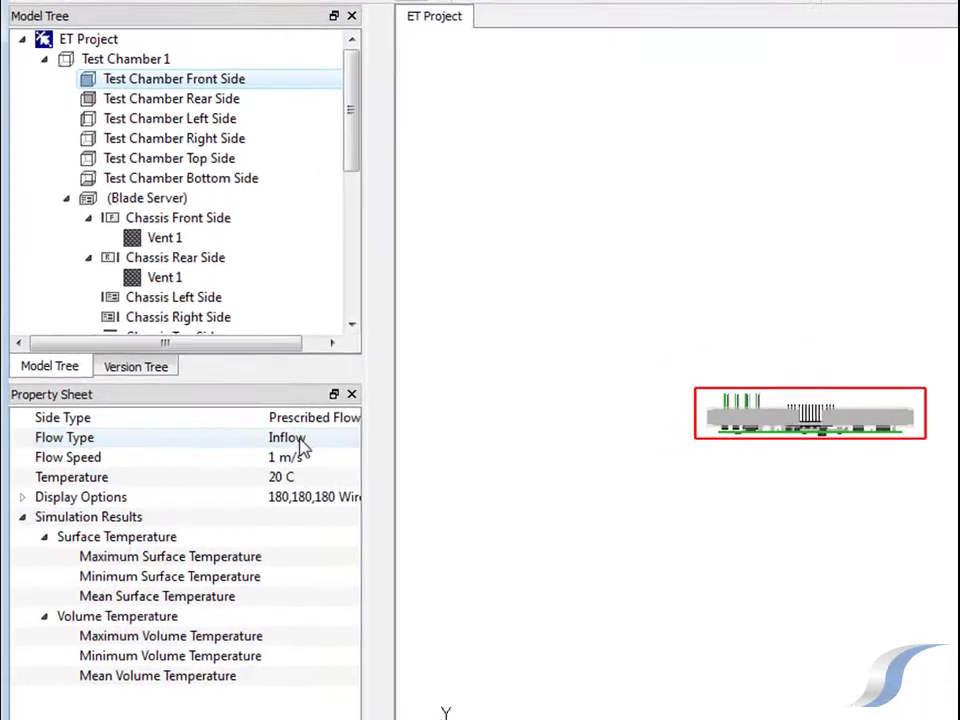
# Make the chamber front side open, using the Test Chamber Open Environment
pyautogui.click(325, 424)
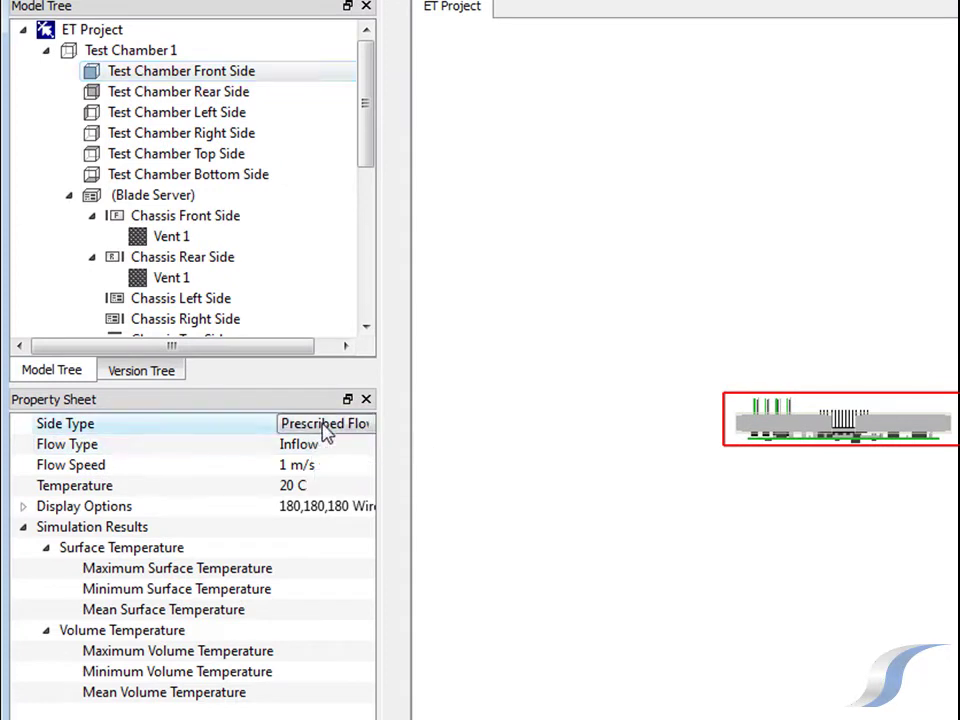
pyautogui.click(326, 425)
pyautogui.click(298, 444)
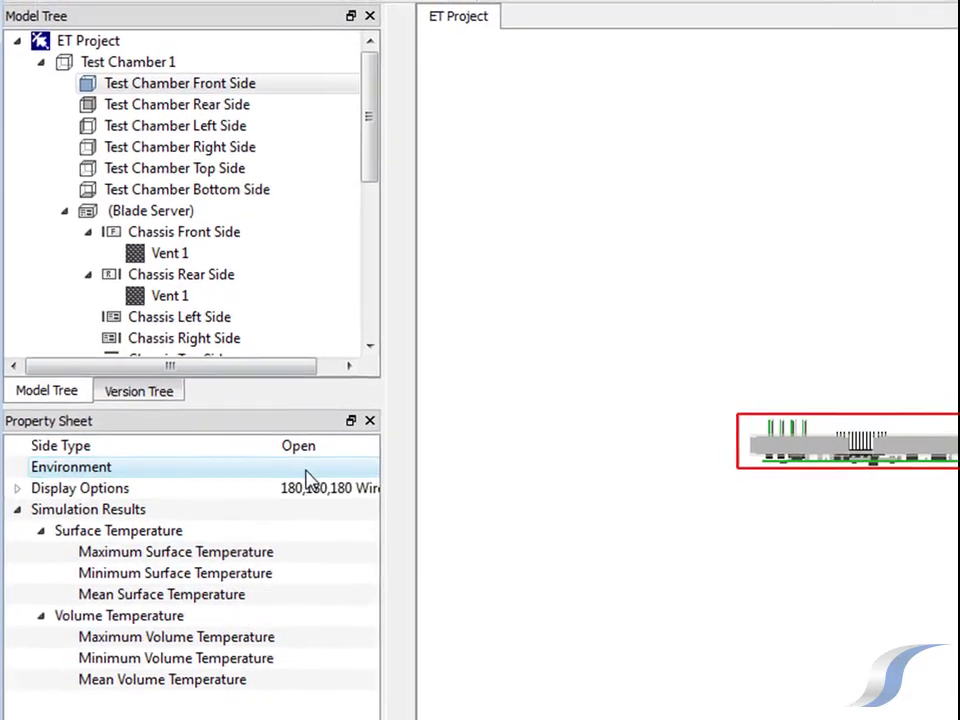
pyautogui.click(307, 473)
pyautogui.click(218, 205)
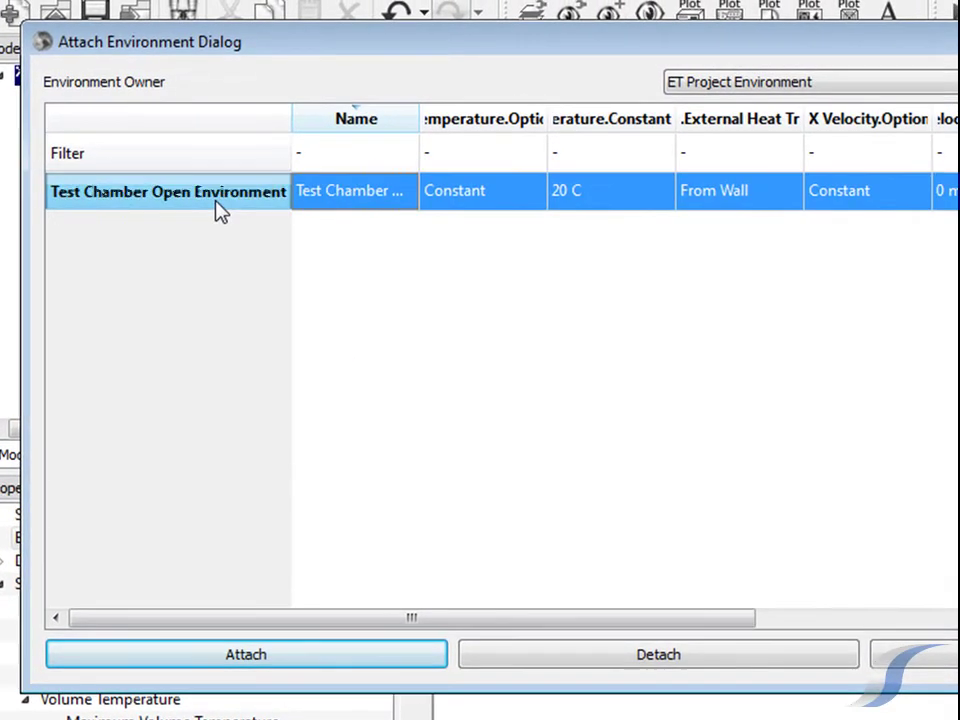
pyautogui.click(321, 660)
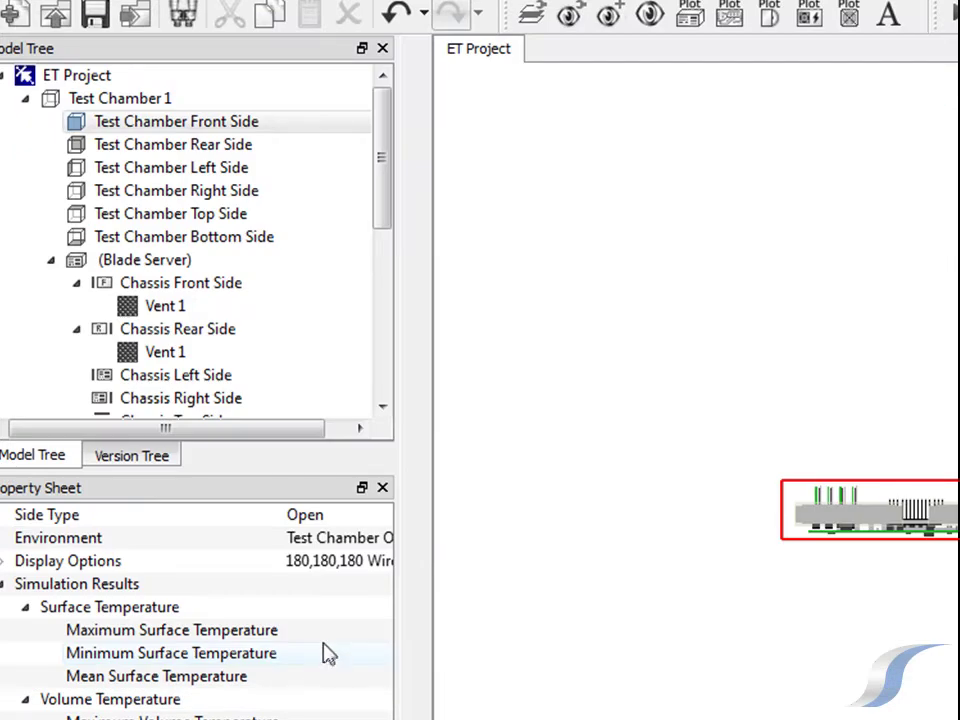
# Set Test Chamber Rear Side to Prescribed Flow with Flow Type changed from Inflow to Outflow
pyautogui.click(215, 149)
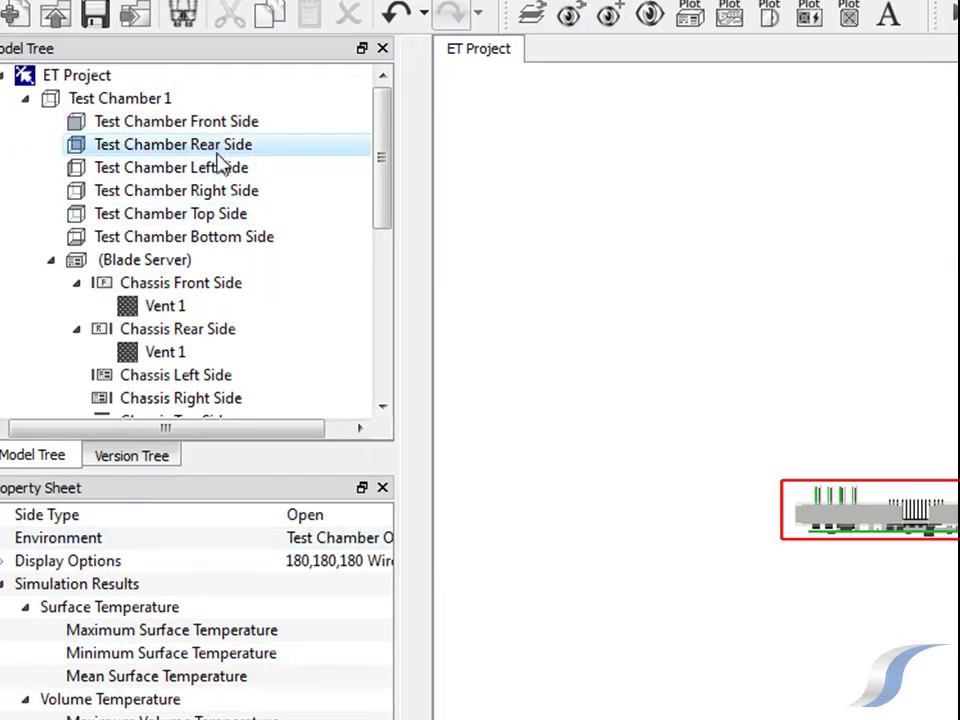
pyautogui.click(318, 518)
pyautogui.click(320, 518)
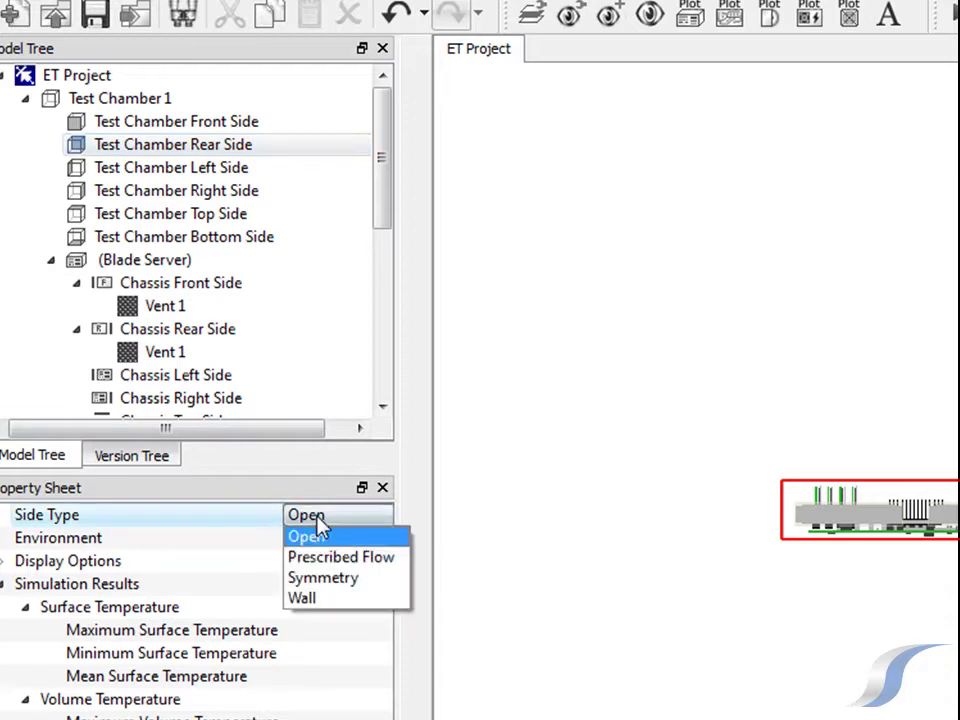
pyautogui.click(336, 560)
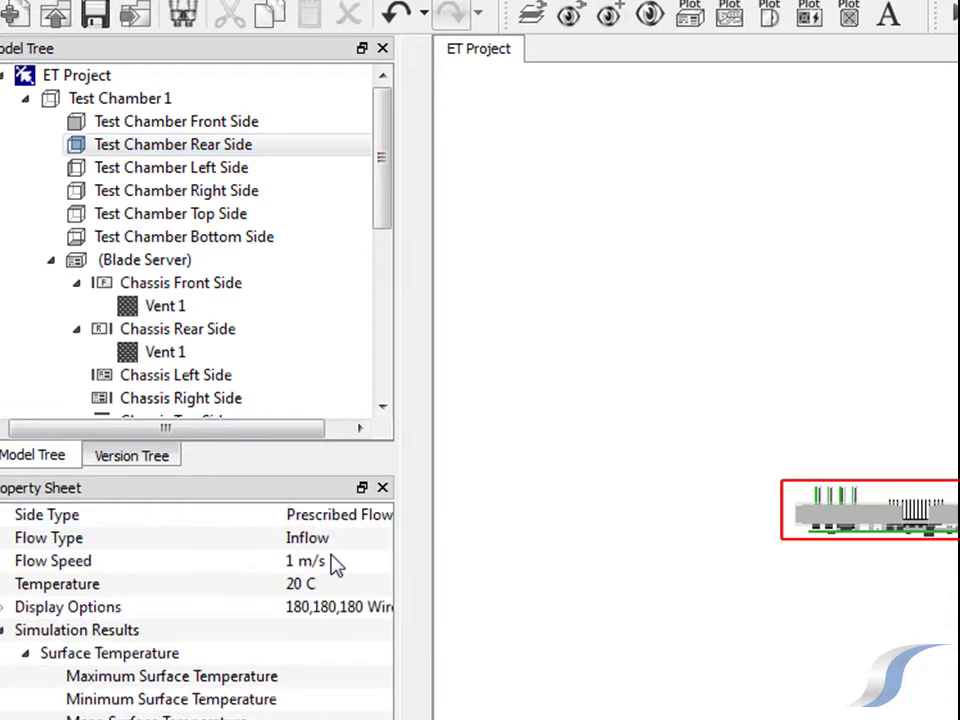
pyautogui.click(330, 541)
pyautogui.click(331, 542)
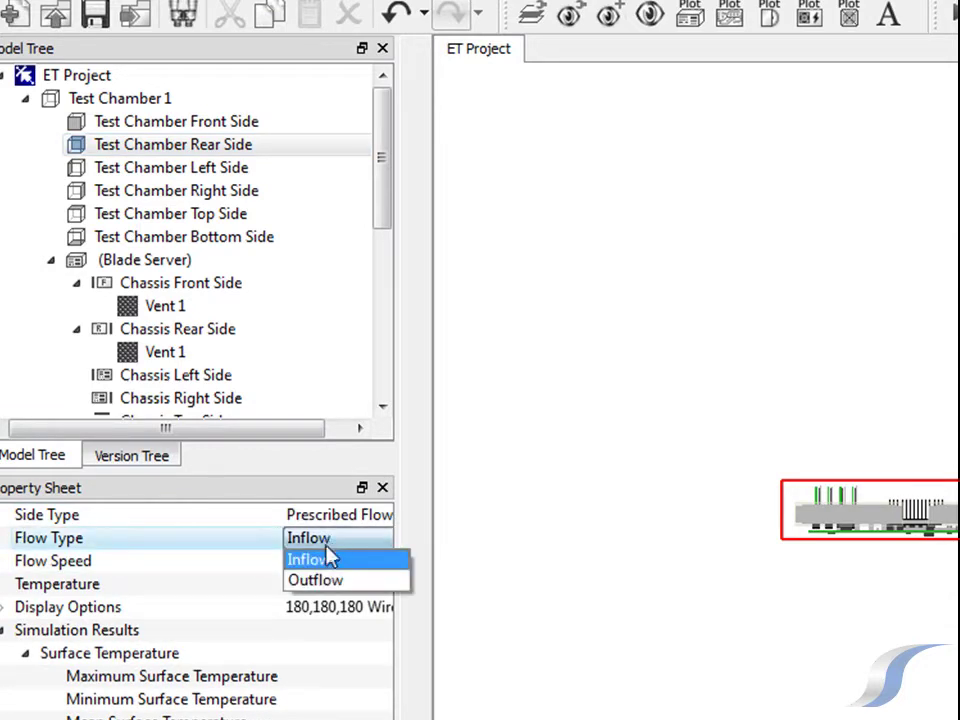
pyautogui.click(333, 584)
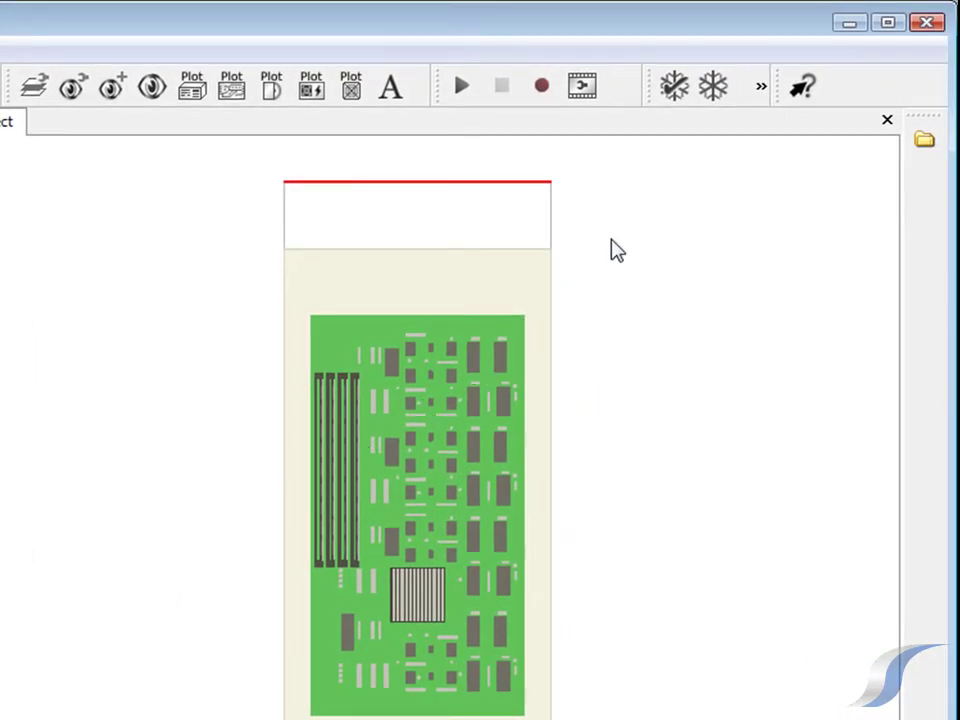
# Solve the model and show Surface Temperature contours (20–63.02 C) on the board in a tilted 3D view
pyautogui.click(716, 87)
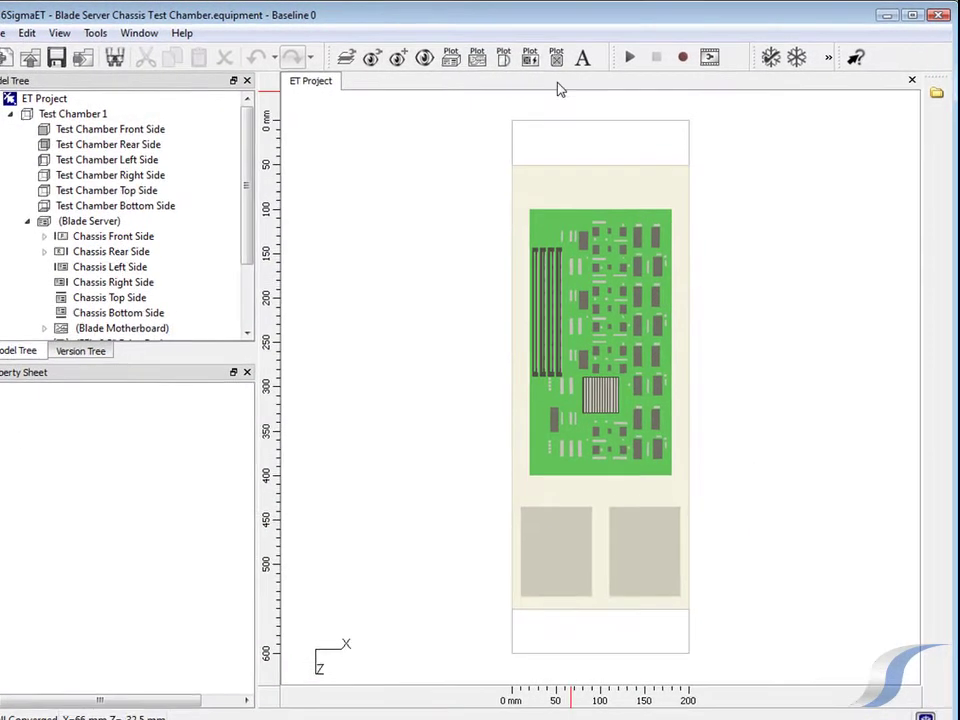
pyautogui.click(488, 56)
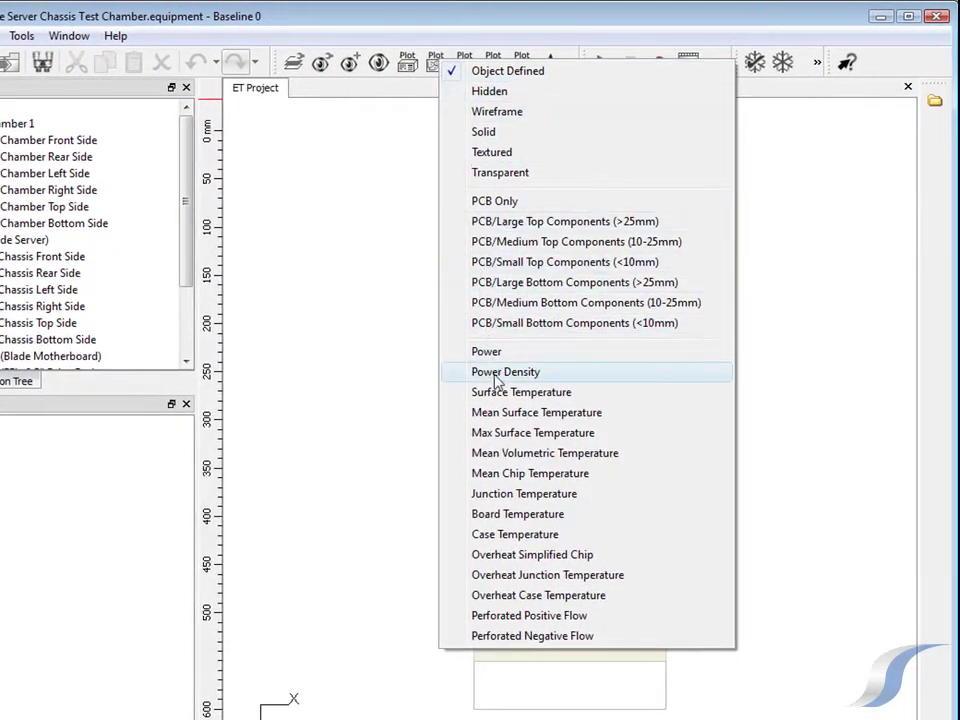
pyautogui.click(505, 395)
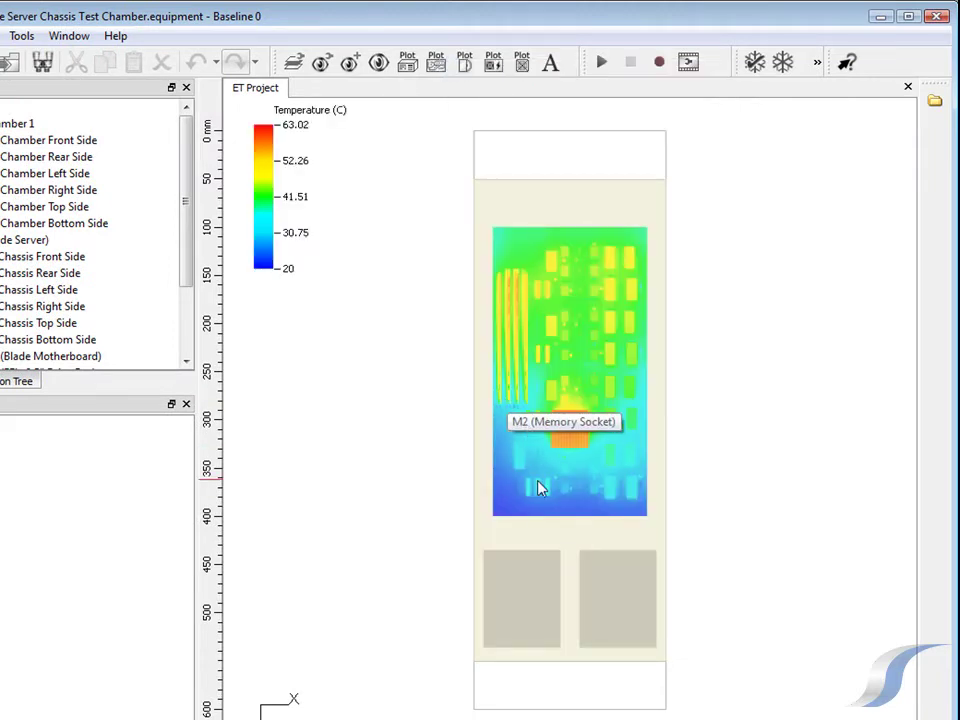
pyautogui.scroll(3, 572, 446)
pyautogui.scroll(2, 568, 456)
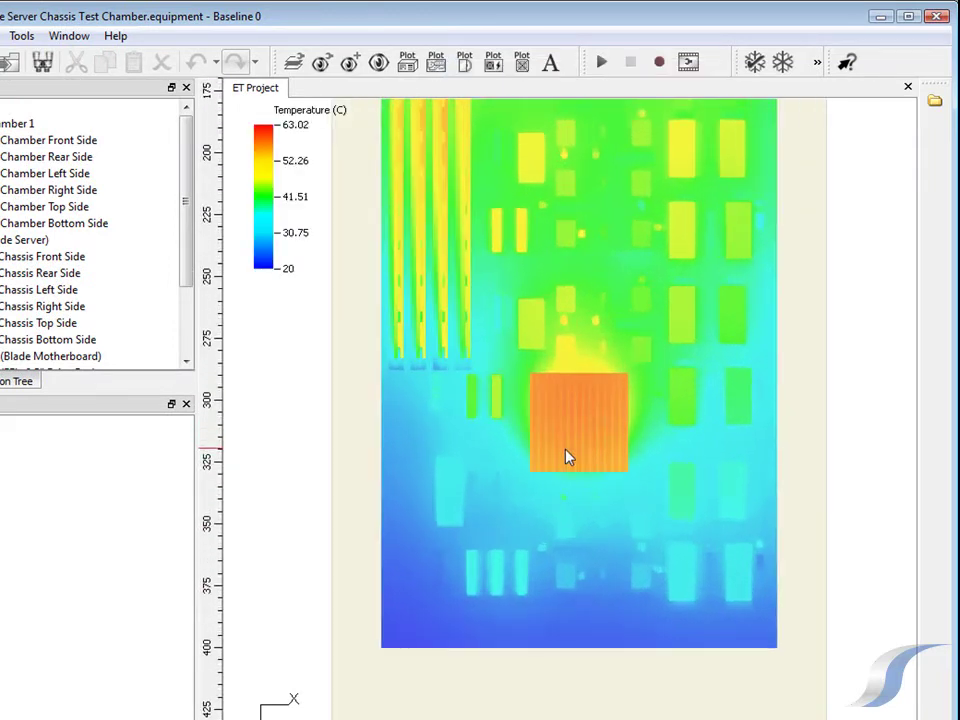
pyautogui.moveTo(568, 456); pyautogui.dragTo(463, 392, button='middle')
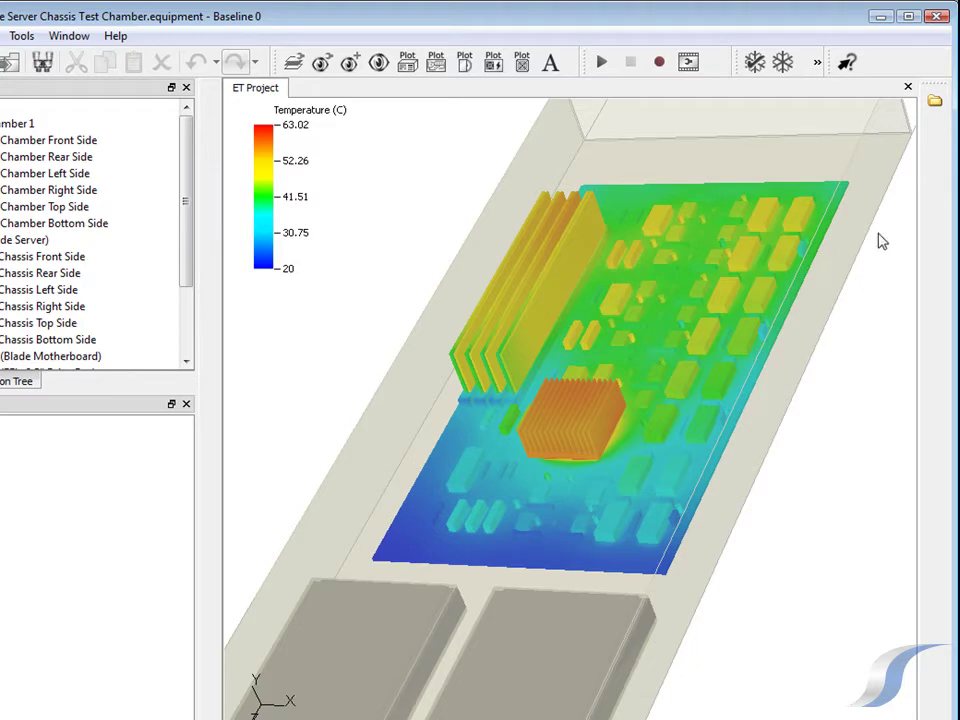
# Store the Blade Server assembly in the Blade library, then bring up Libraries in the full chassis model
pyautogui.click(935, 104)
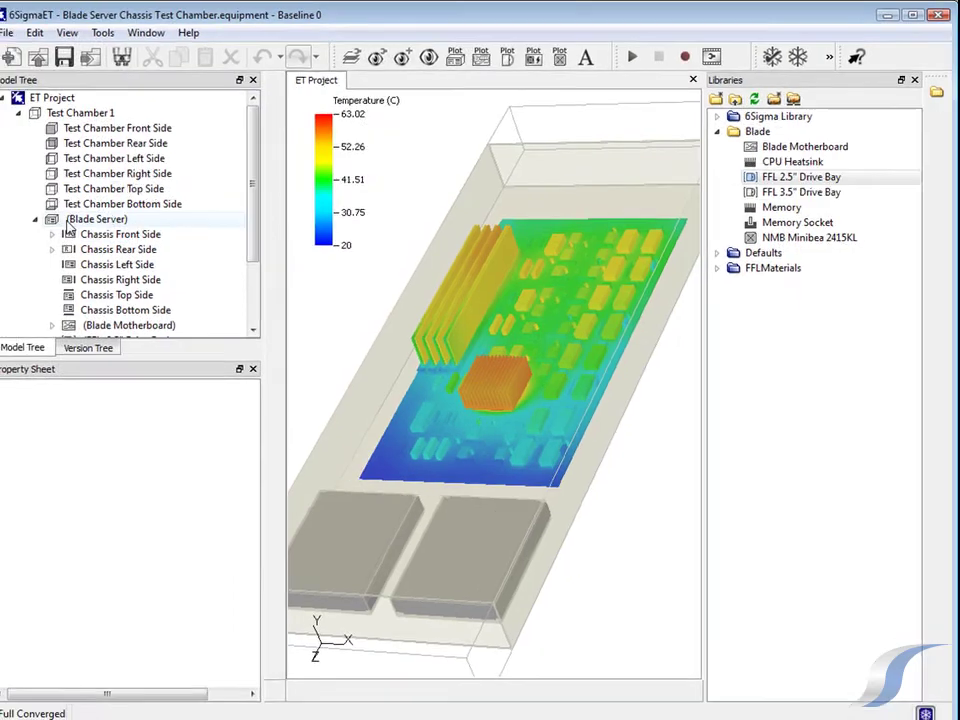
pyautogui.click(83, 220)
pyautogui.moveTo(83, 225); pyautogui.dragTo(764, 133)
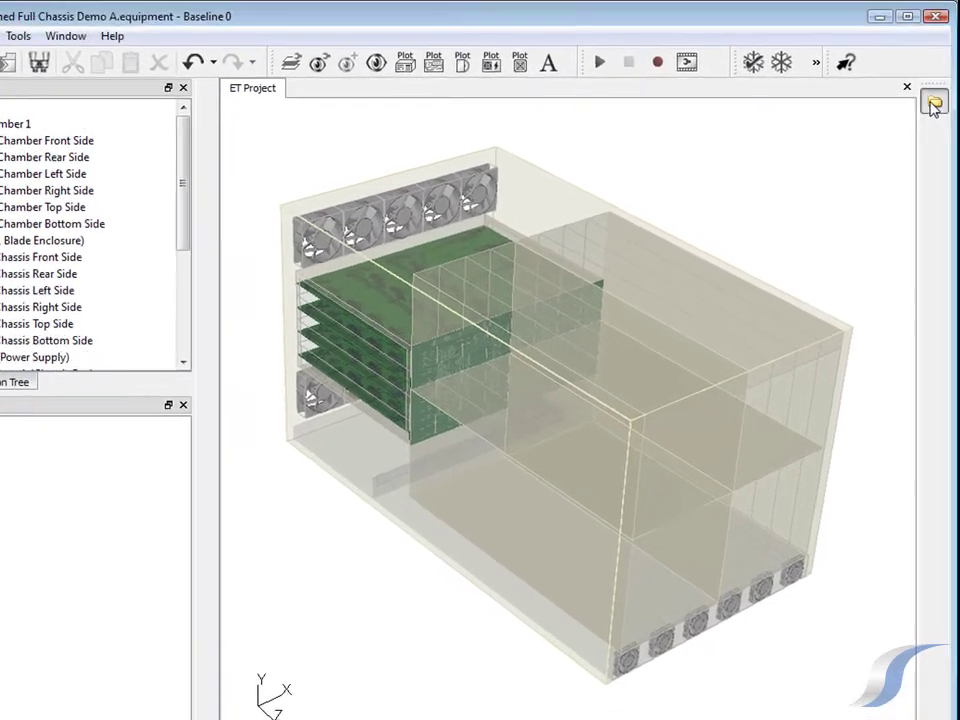
pyautogui.click(936, 93)
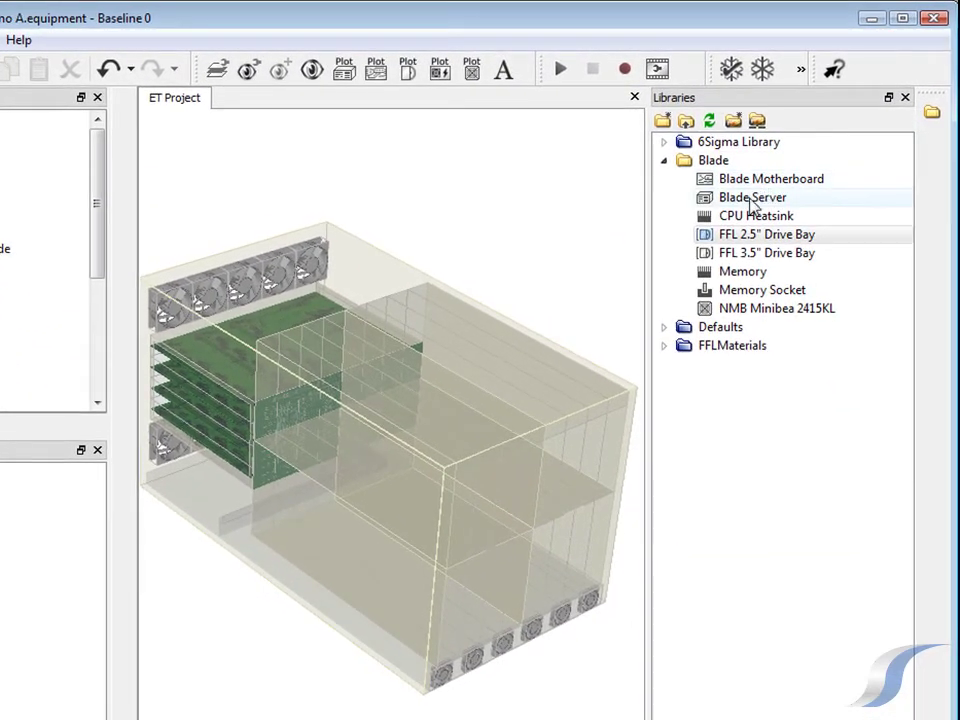
# Drop Blade Server copies from the library into each Zone 4 chassis slot, undoing one misplaced drop
pyautogui.click(757, 197)
pyautogui.moveTo(752, 201); pyautogui.dragTo(404, 465)
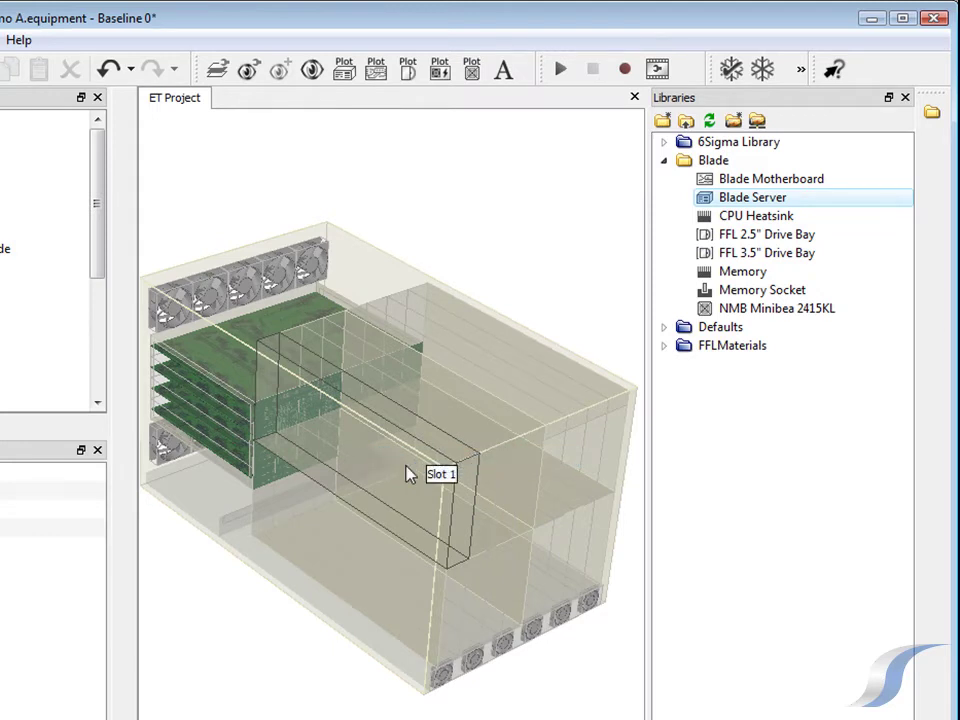
pyautogui.moveTo(752, 200); pyautogui.dragTo(413, 437)
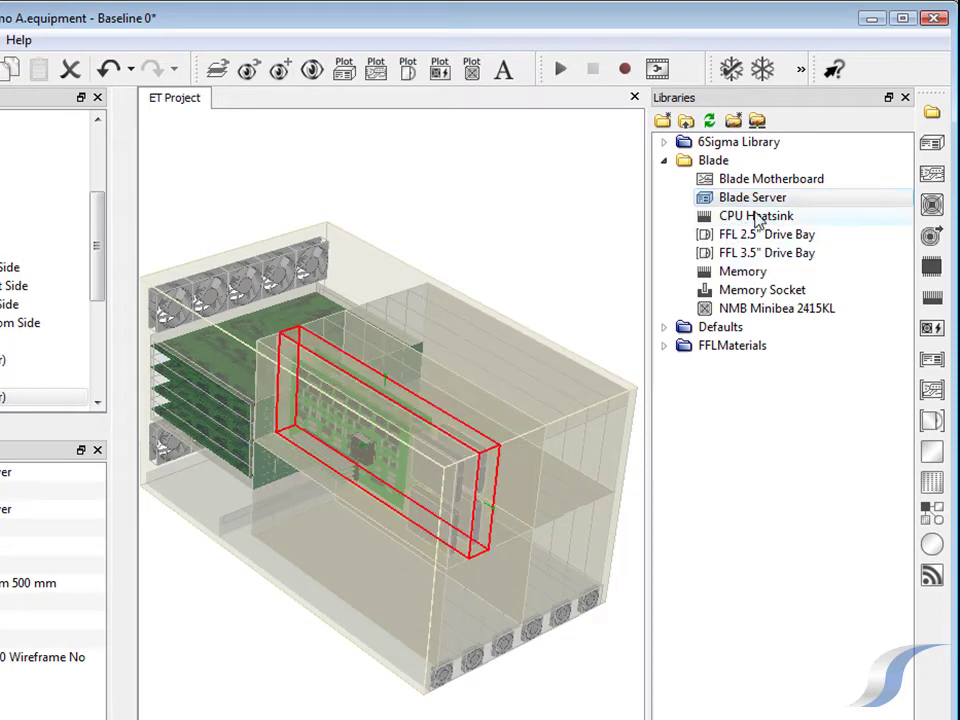
pyautogui.moveTo(737, 197); pyautogui.dragTo(463, 421)
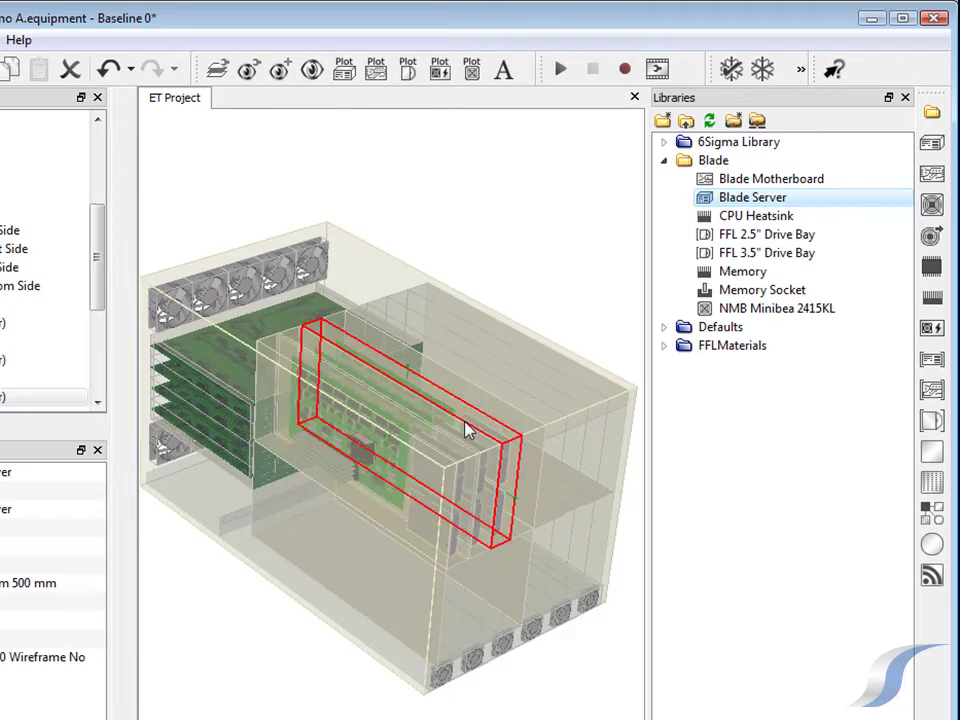
pyautogui.moveTo(770, 198); pyautogui.dragTo(458, 403)
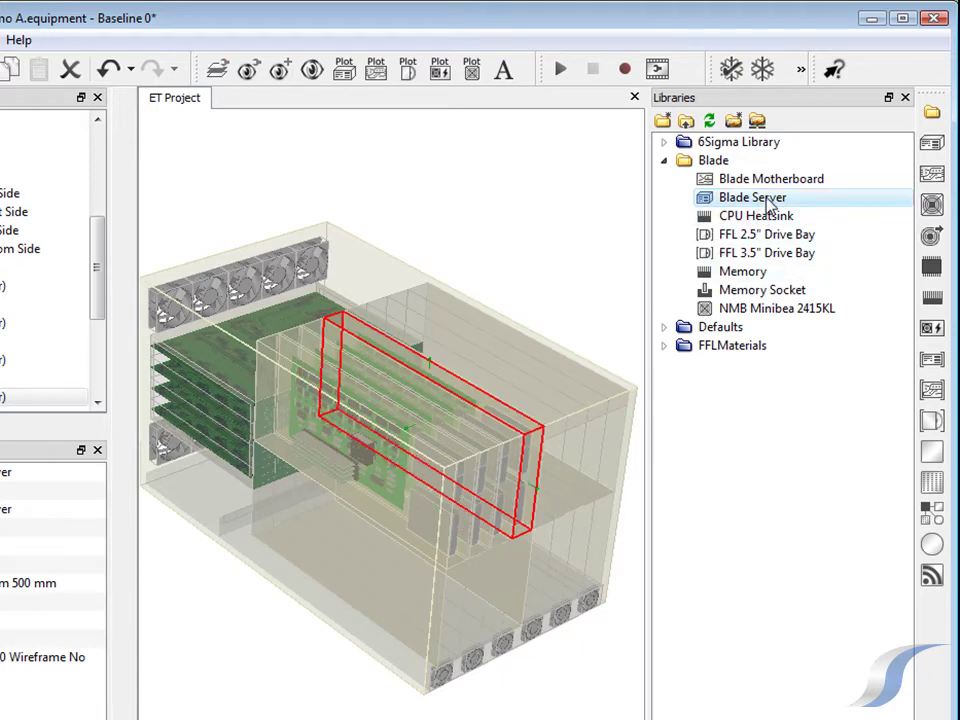
pyautogui.hotkey('ctrl', 'z')
pyautogui.moveTo(764, 197); pyautogui.dragTo(517, 397)
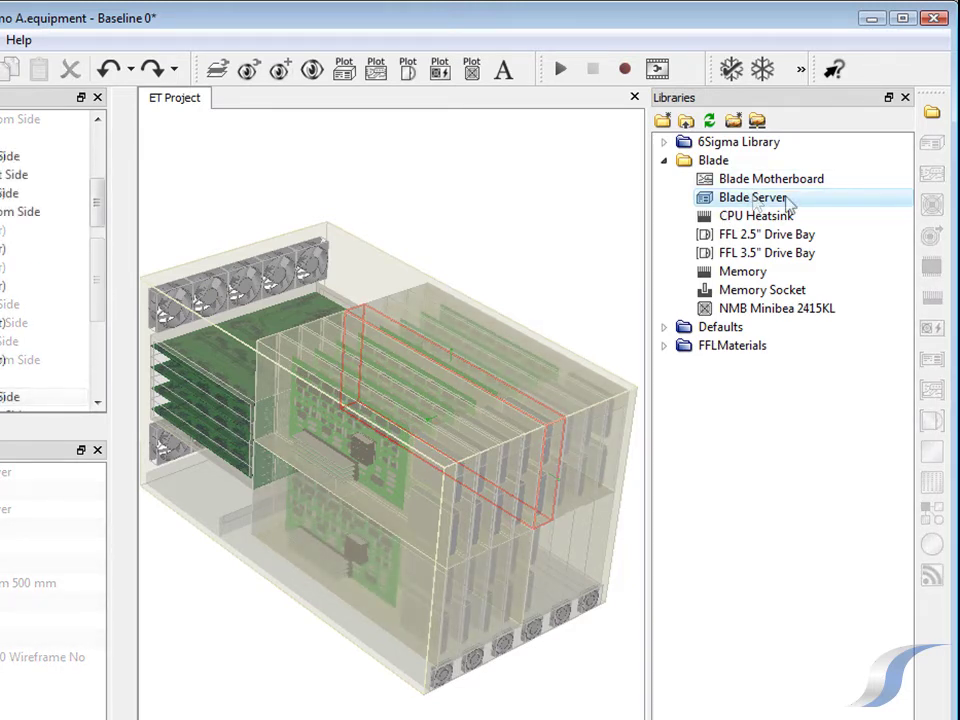
pyautogui.moveTo(790, 203); pyautogui.dragTo(566, 574)
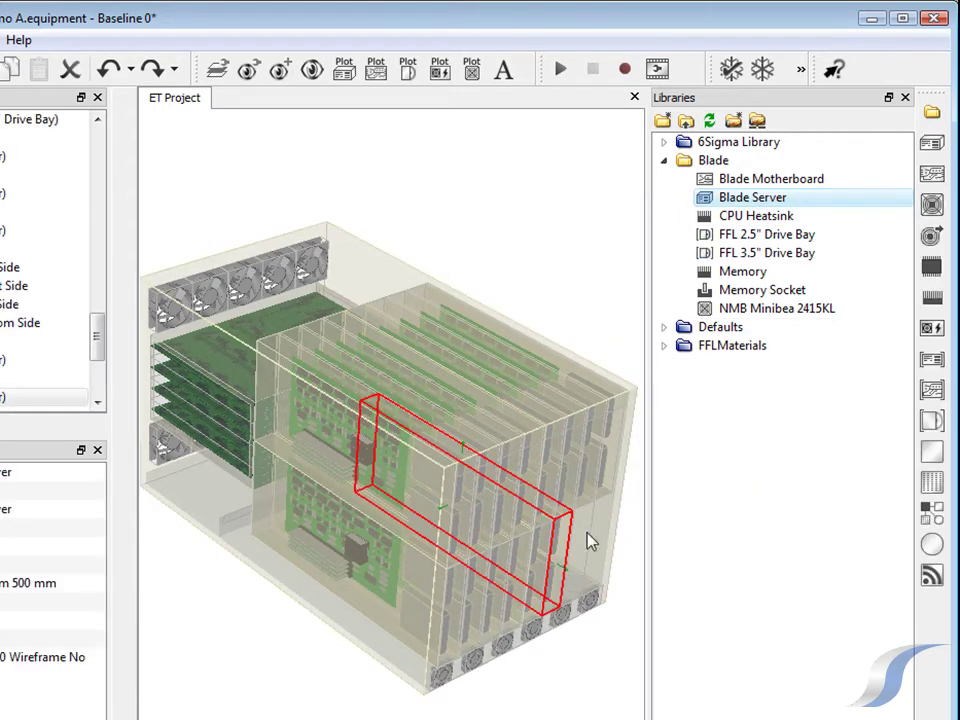
pyautogui.moveTo(787, 201); pyautogui.dragTo(588, 565)
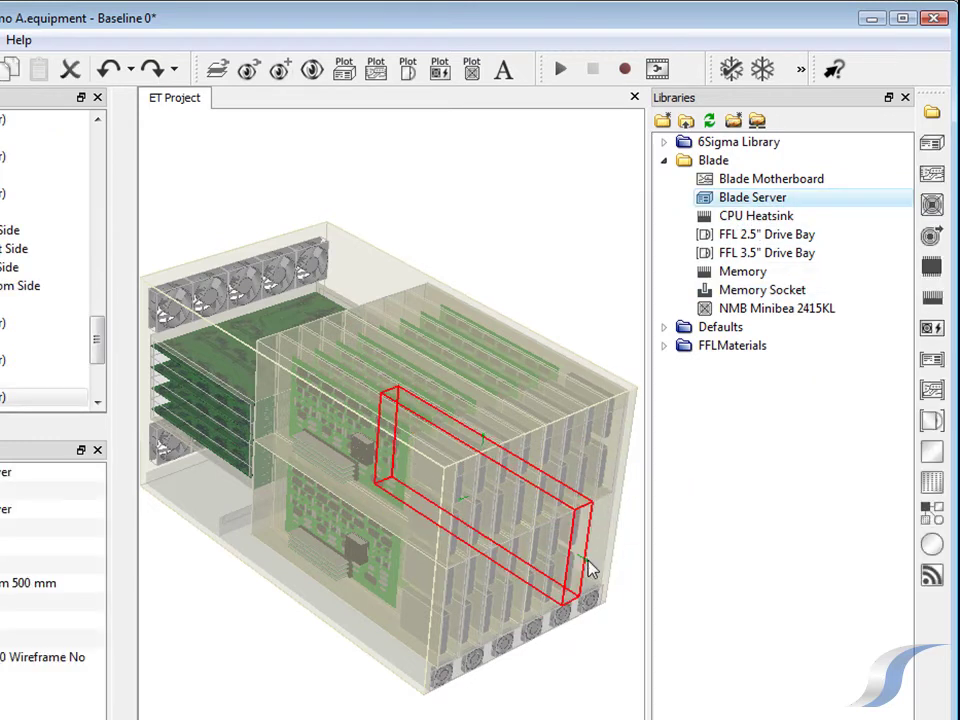
pyautogui.moveTo(765, 203); pyautogui.dragTo(601, 546)
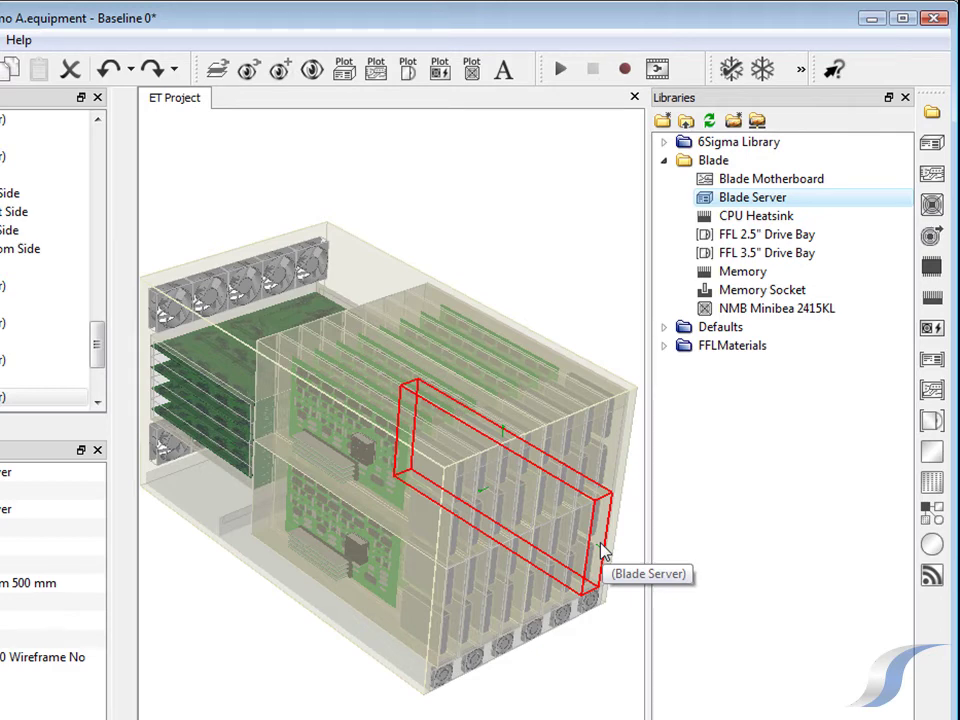
pyautogui.click(906, 98)
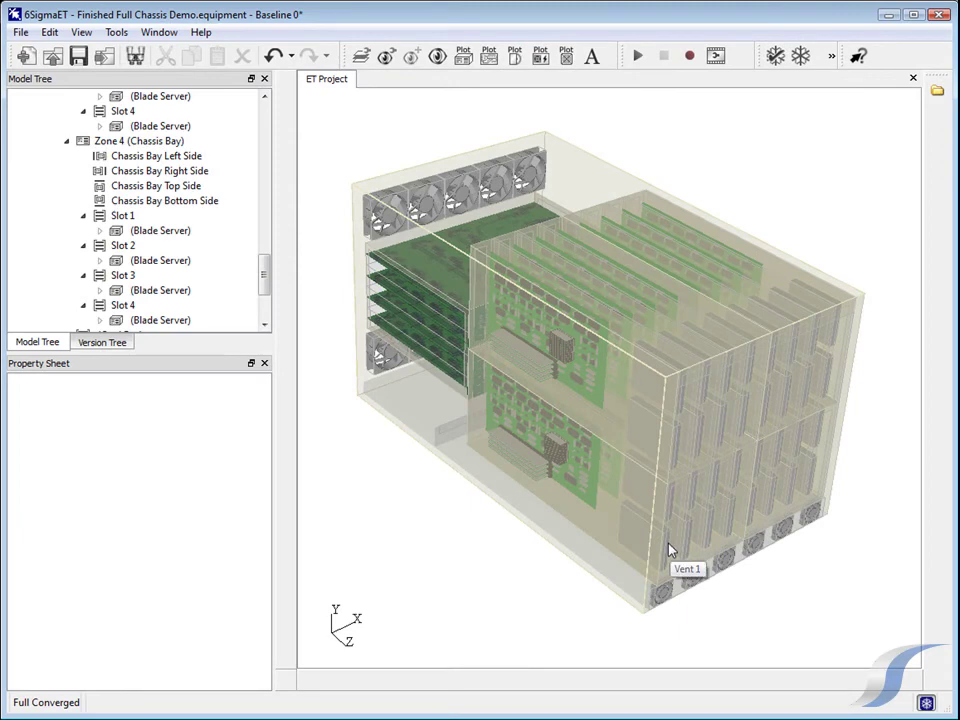
# Colour the chassis blade boards by Surface Temperature, with a scale from 20 to 55.99 C
pyautogui.click(491, 60)
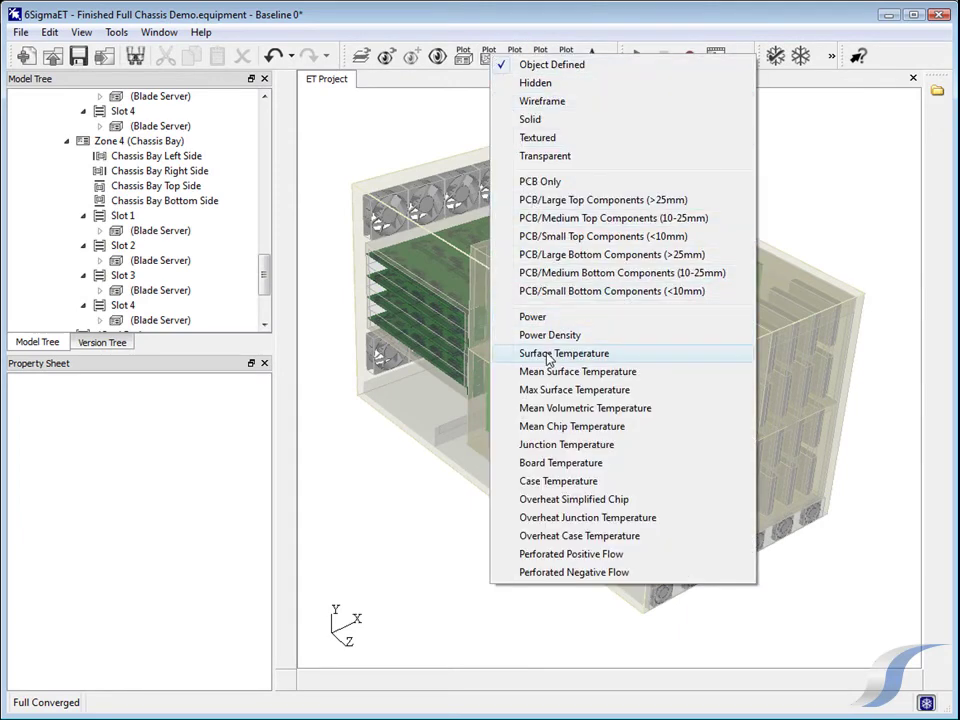
pyautogui.click(560, 353)
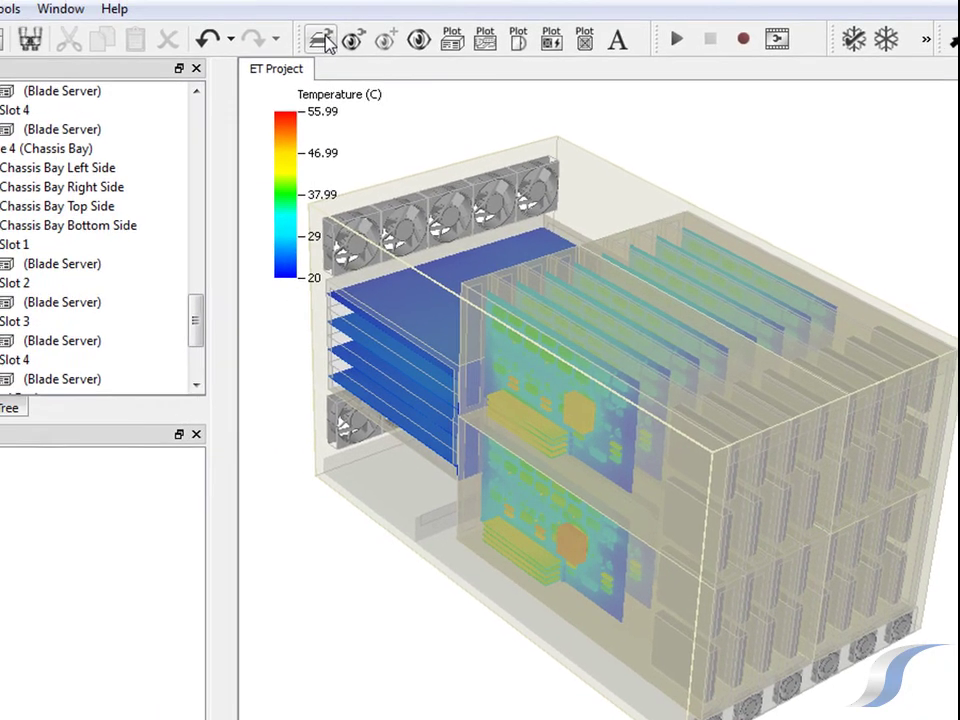
# Make the Fan streamlines Visible in Layer Properties, showing chassis airflow from 0 to 21.69 m/s
pyautogui.click(322, 41)
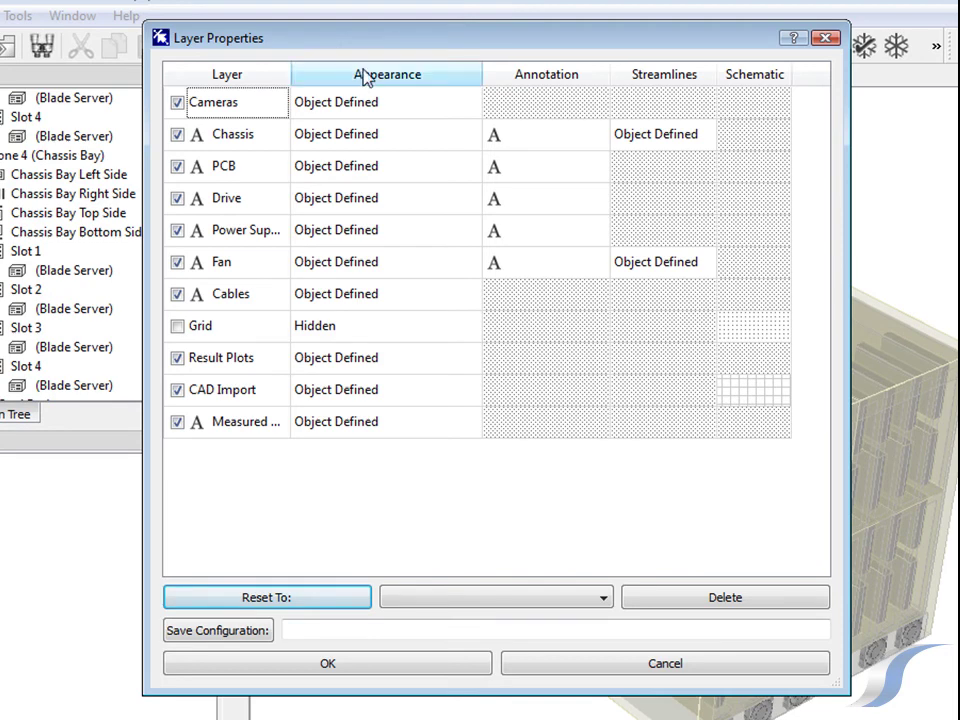
pyautogui.click(658, 264)
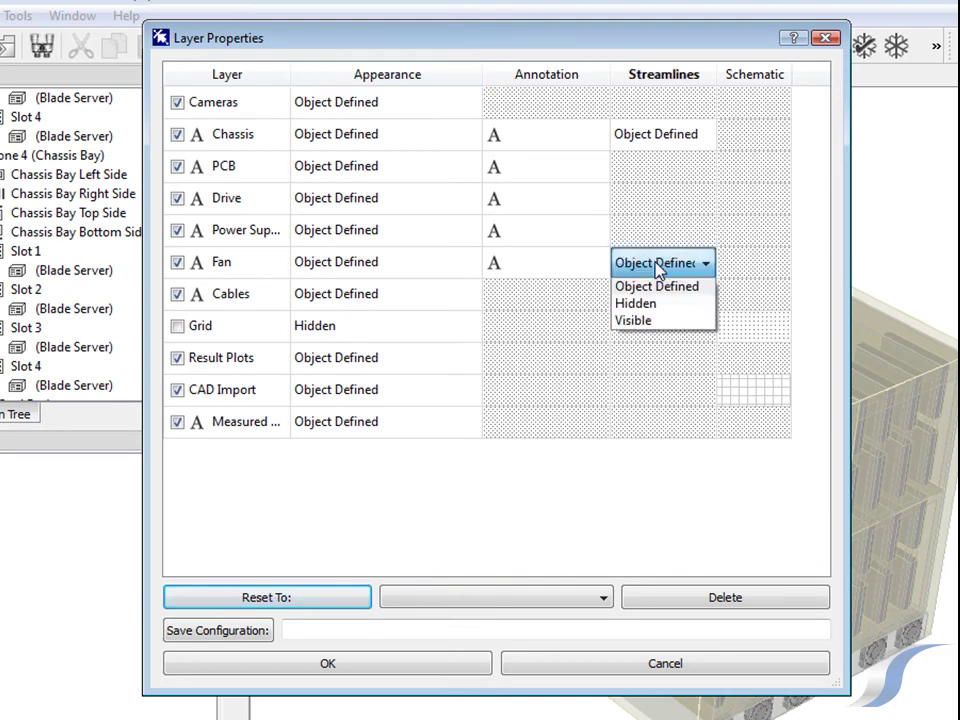
pyautogui.click(652, 319)
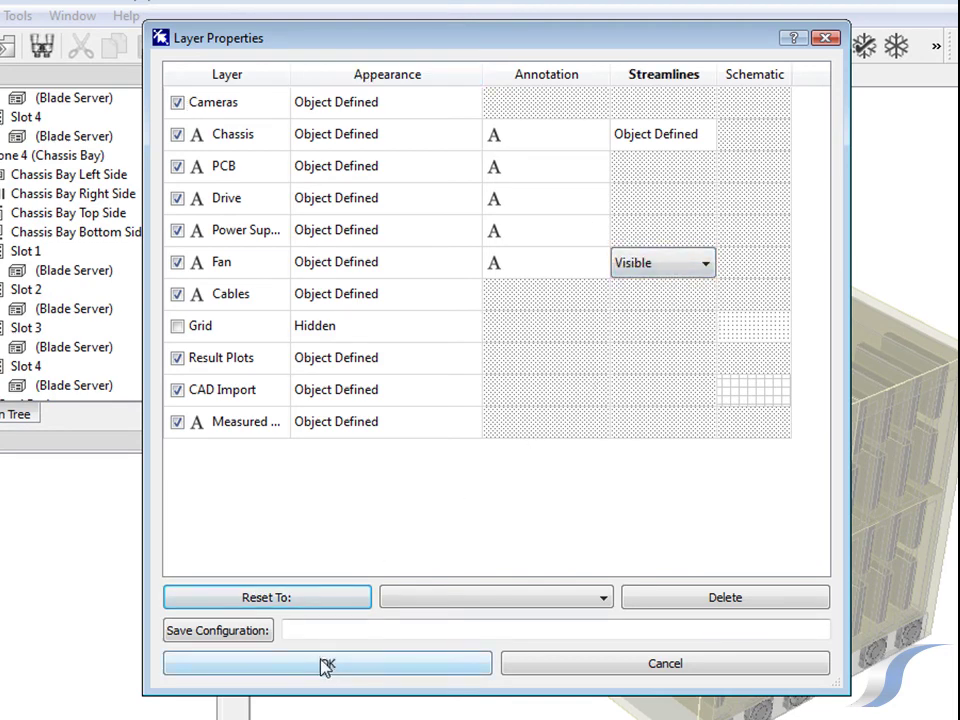
pyautogui.click(325, 668)
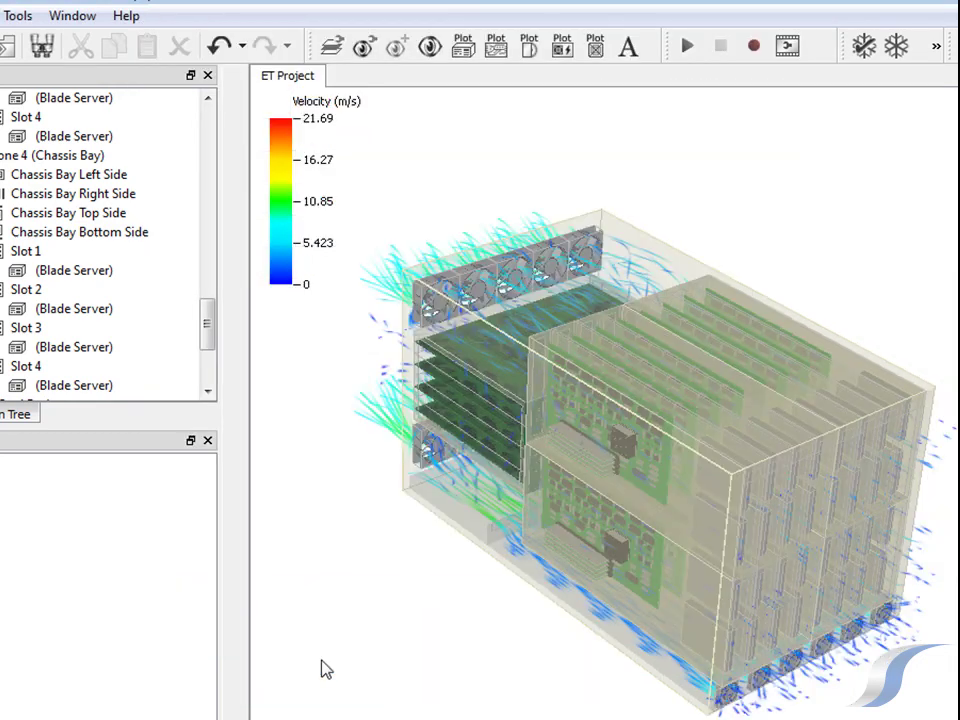